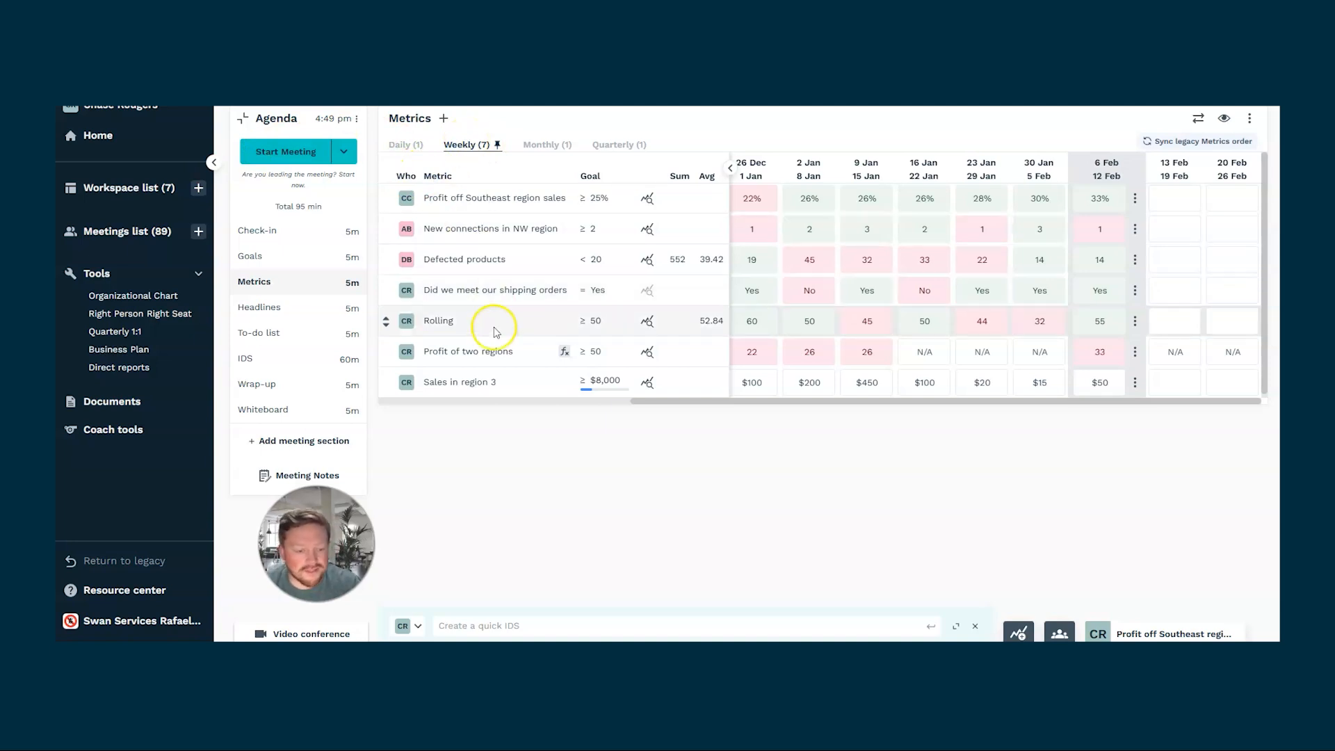
# Open the chart for the Profit off Southeast region sales metric and make it public to the meeting.
pyautogui.click(649, 201)
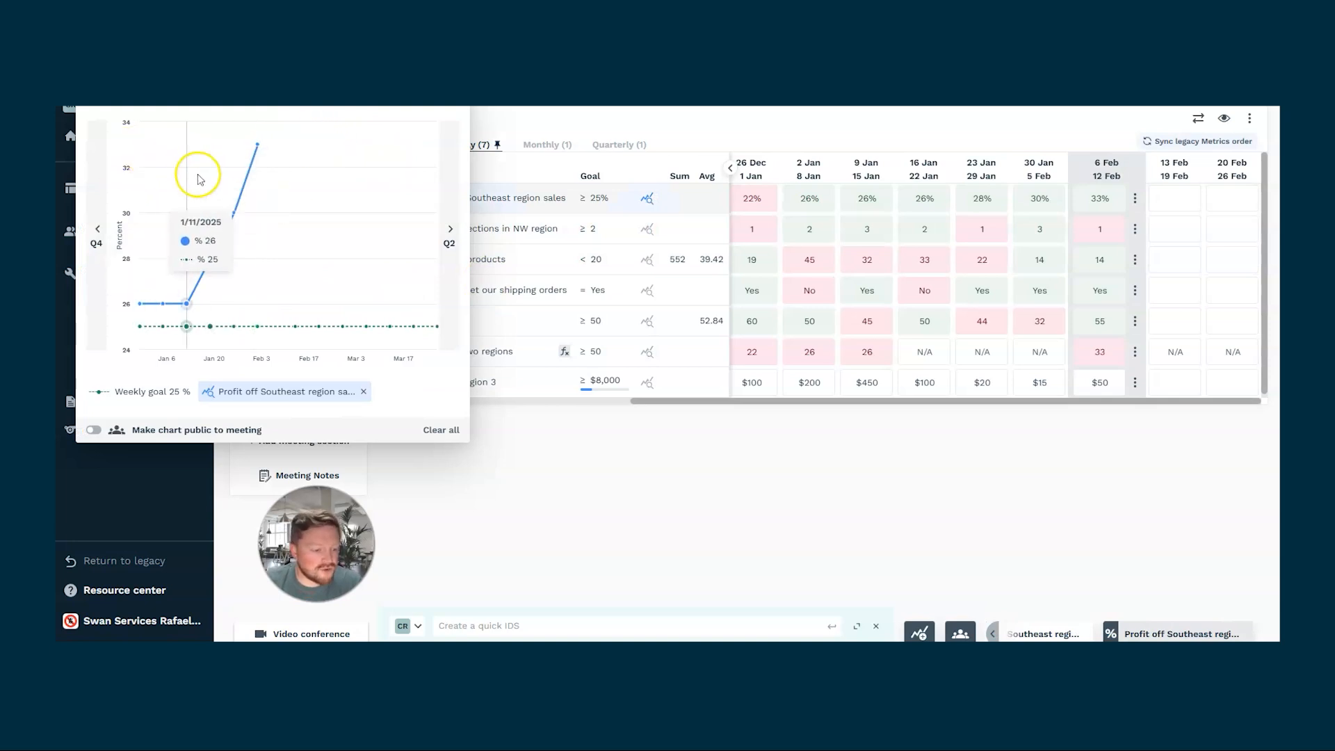
pyautogui.click(94, 430)
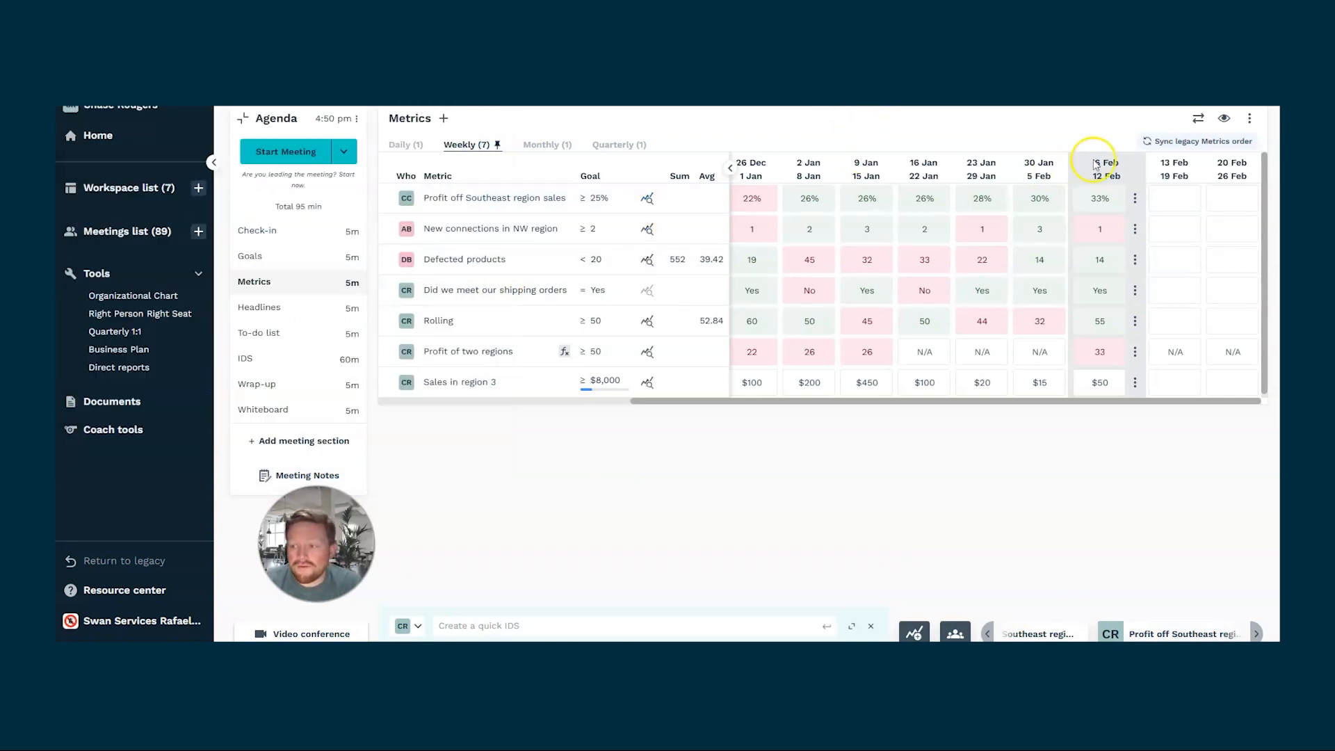
# Turn on the color scale in the weekly metrics table's show/hide options.
pyautogui.click(1251, 121)
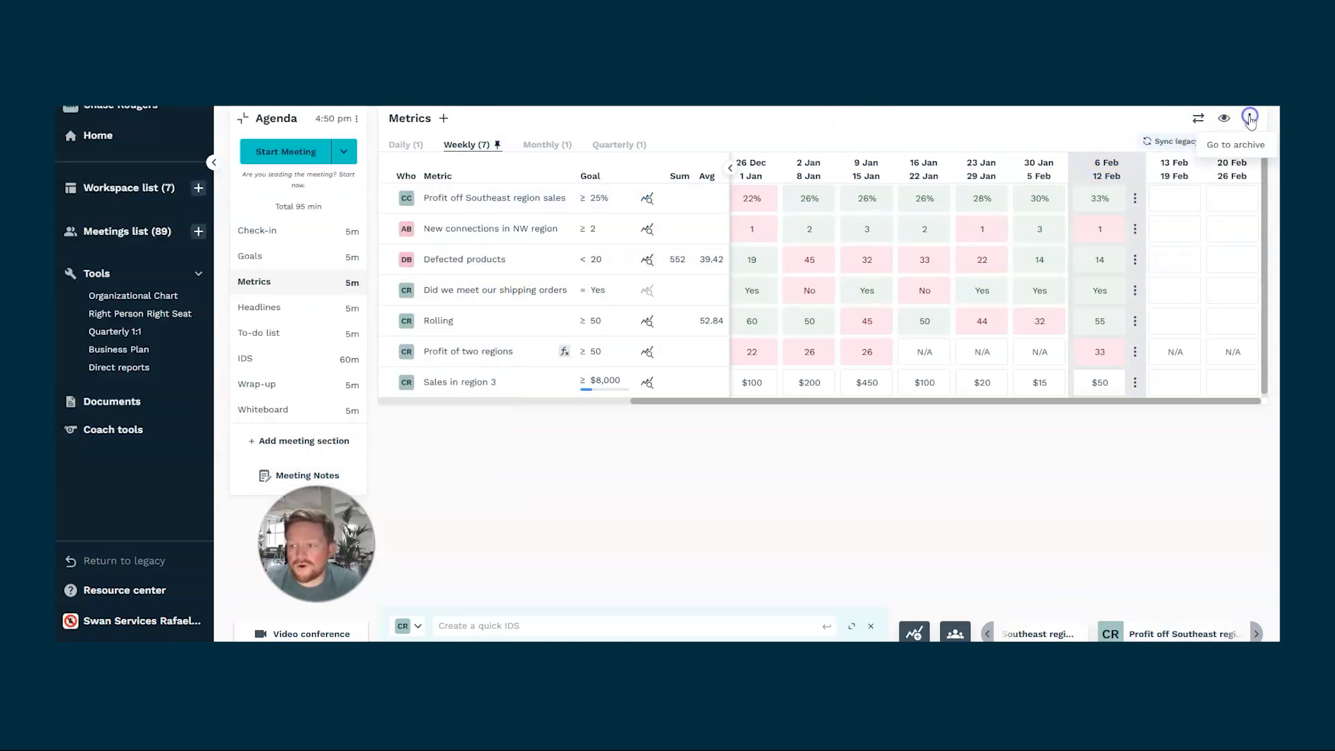
pyautogui.click(1228, 121)
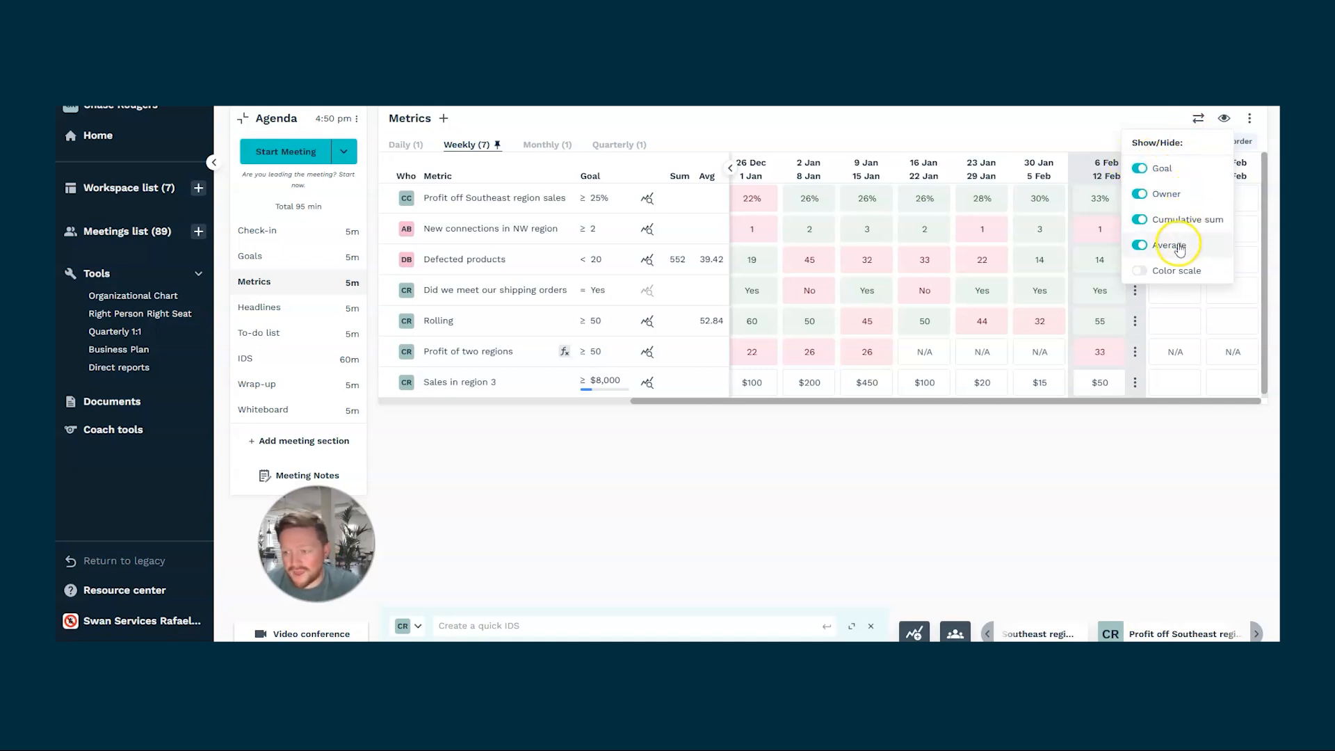
pyautogui.click(1138, 275)
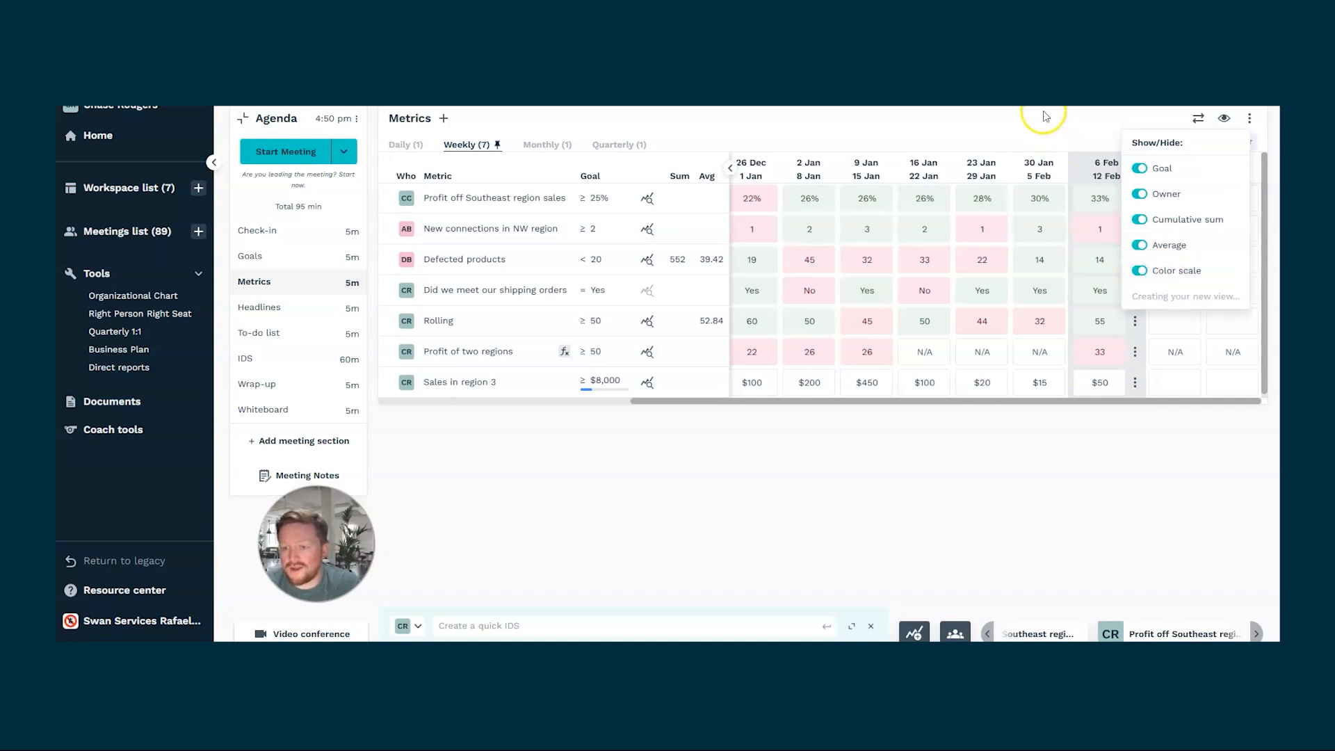
pyautogui.click(831, 441)
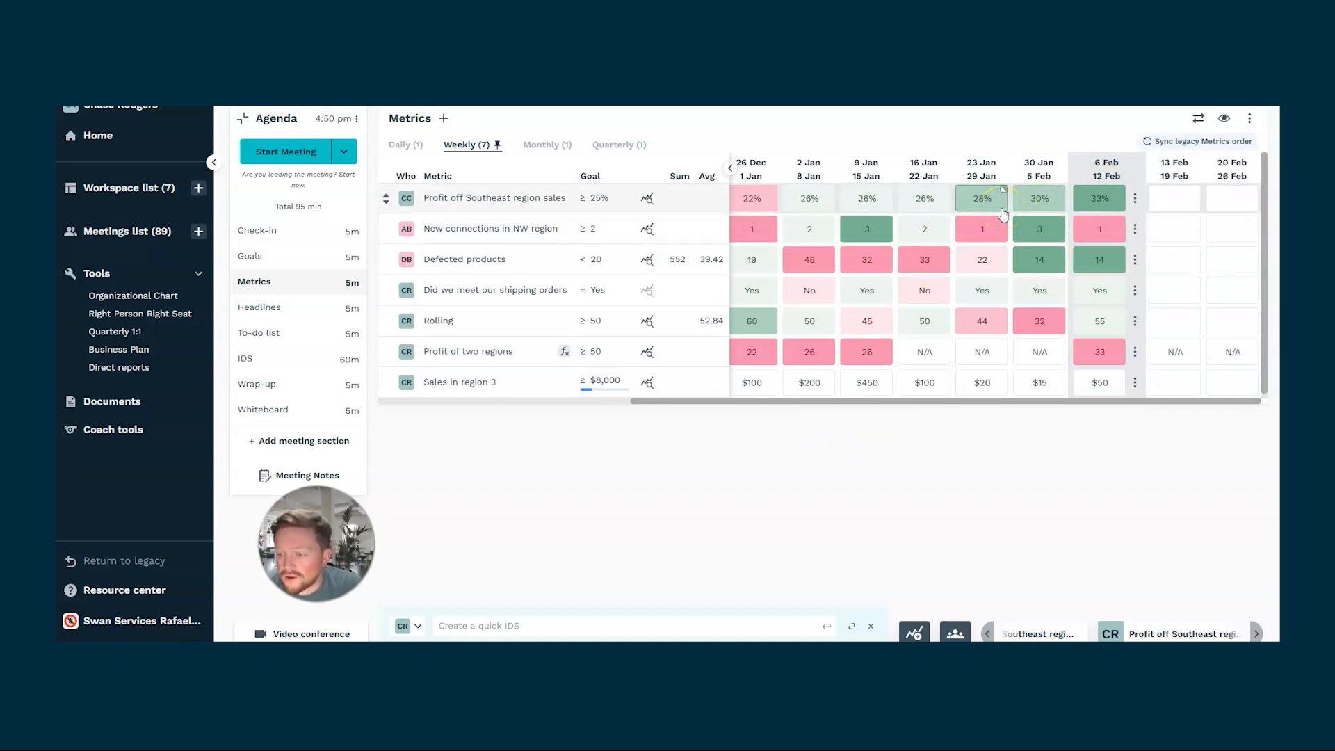
# Set the Sales in region 3 value for the week of 23–29 Jan to $2,500.
pyautogui.click(1080, 326)
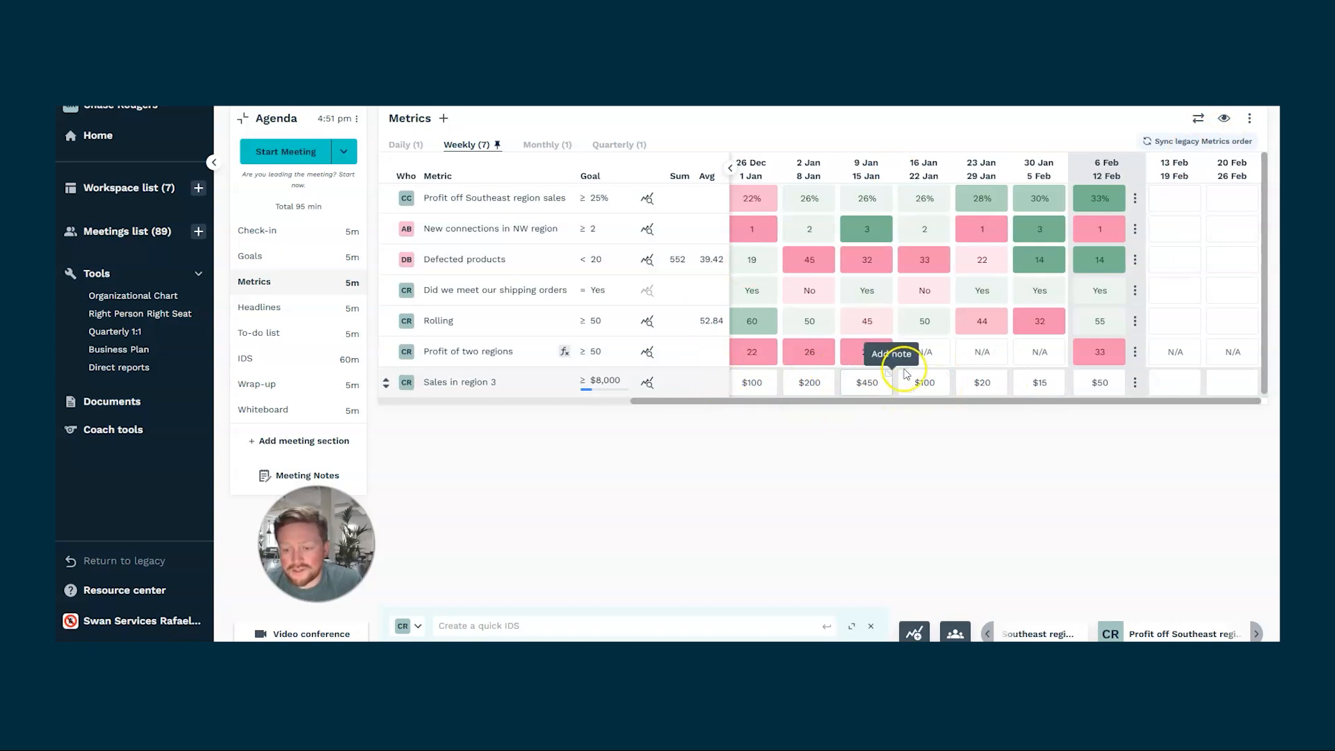
pyautogui.click(977, 383)
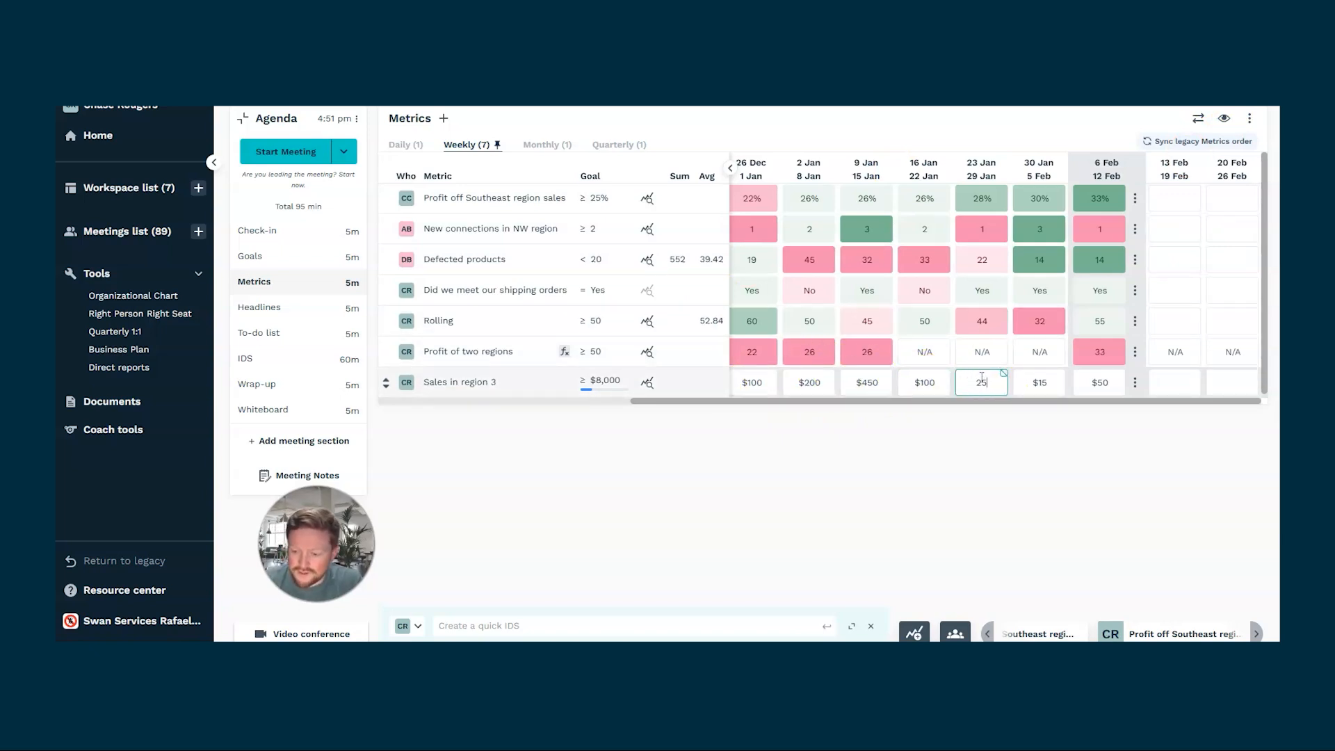
pyautogui.click(951, 424)
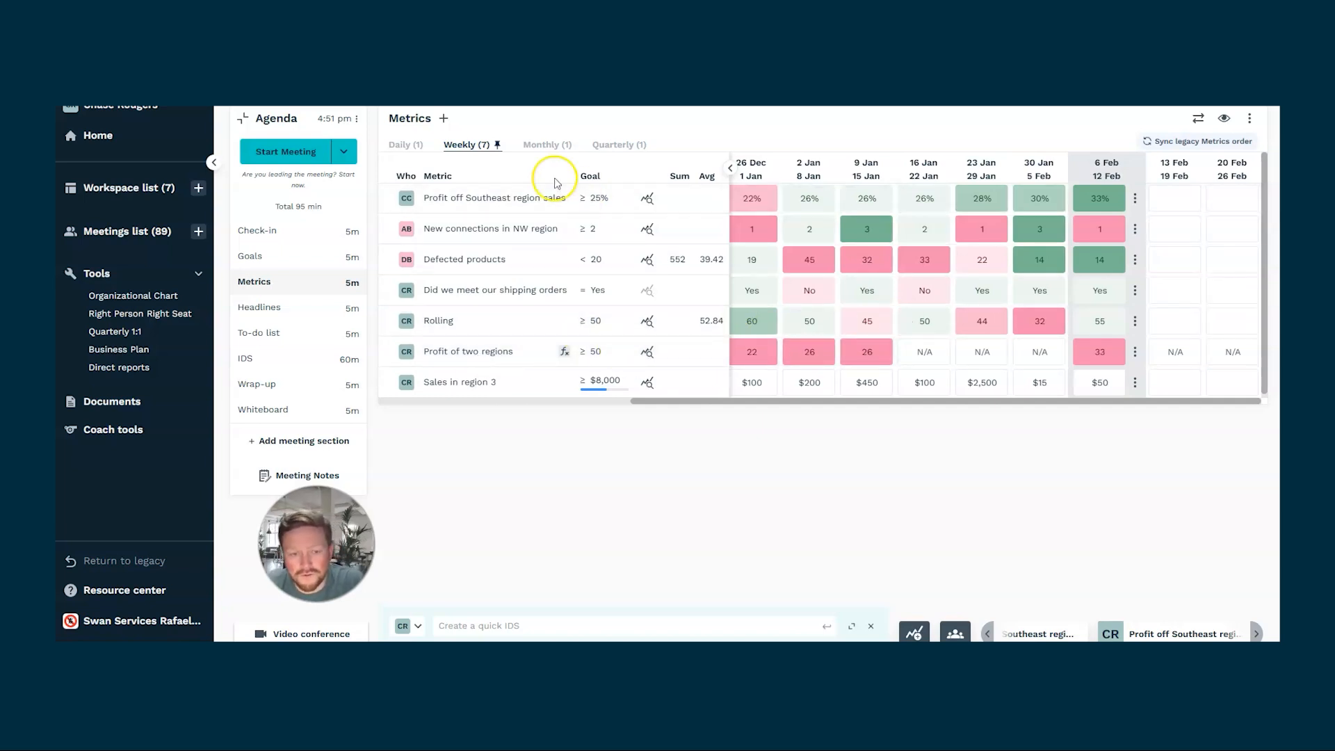
# Start a new metric titled "Profit of two different regions", keeping its frequency at Weekly.
pyautogui.click(442, 118)
pyautogui.click(473, 139)
pyautogui.click(866, 154)
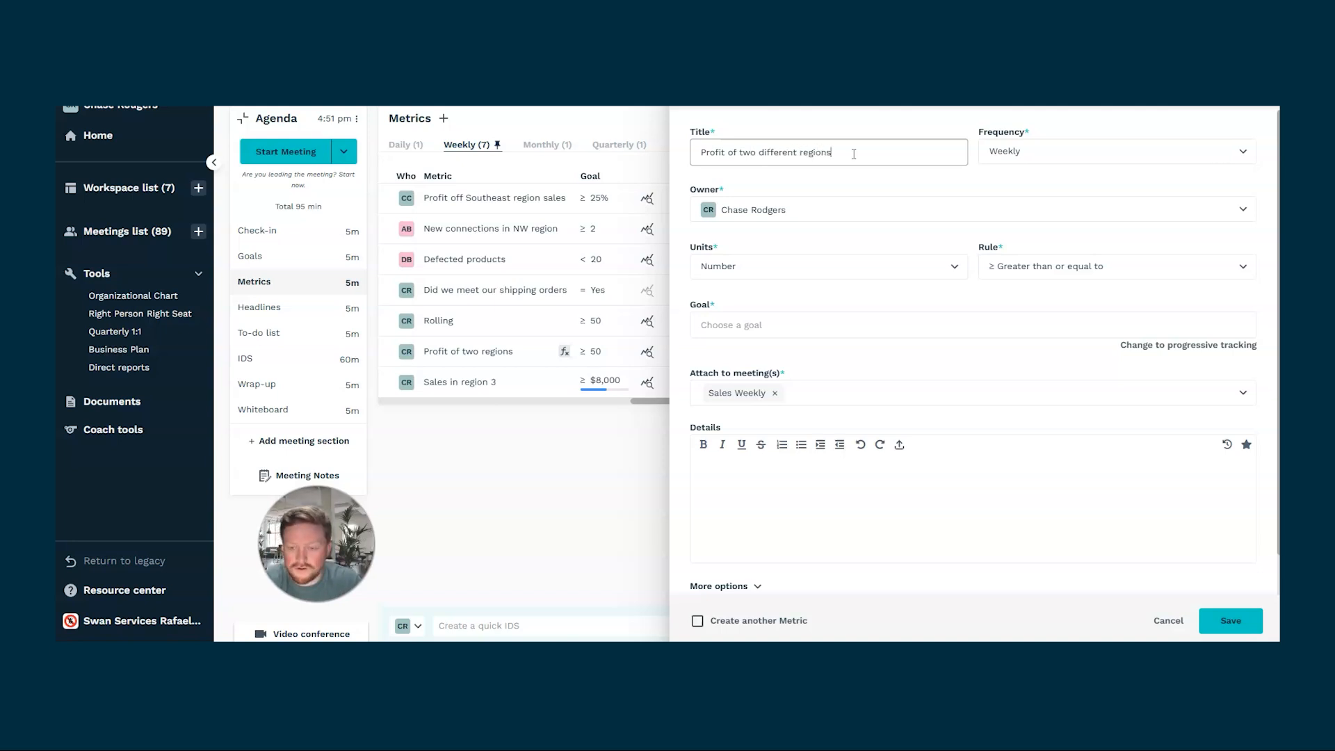
pyautogui.click(1082, 148)
pyautogui.click(1083, 113)
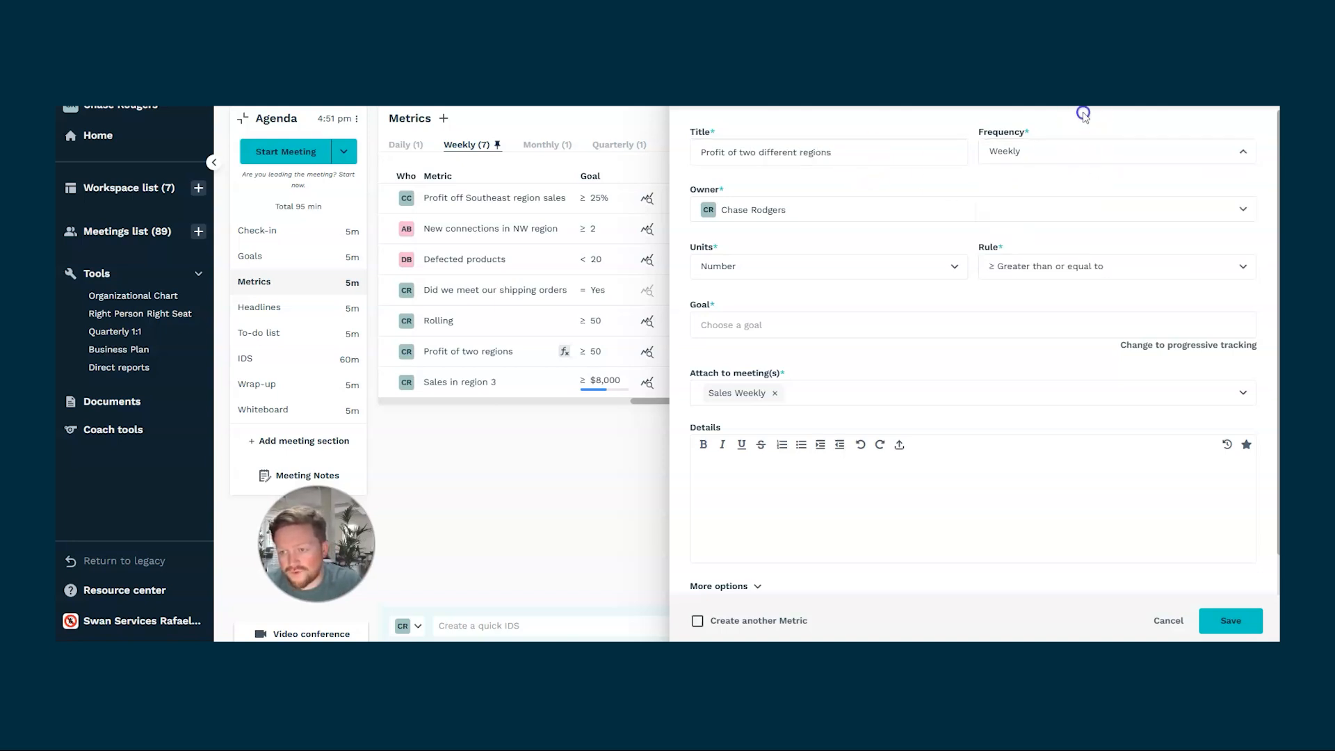
# Set the new metric's goal to 300 and its units to Dollars.
pyautogui.click(783, 325)
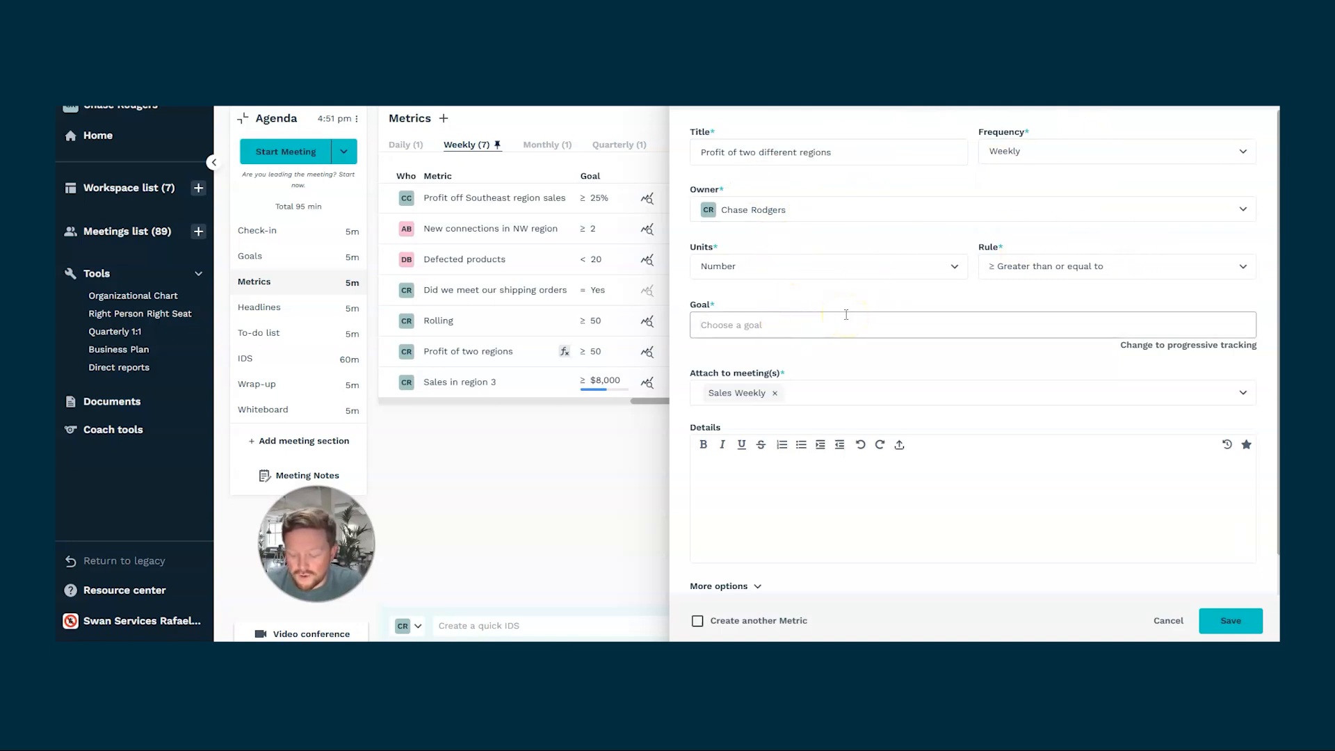
pyautogui.click(849, 264)
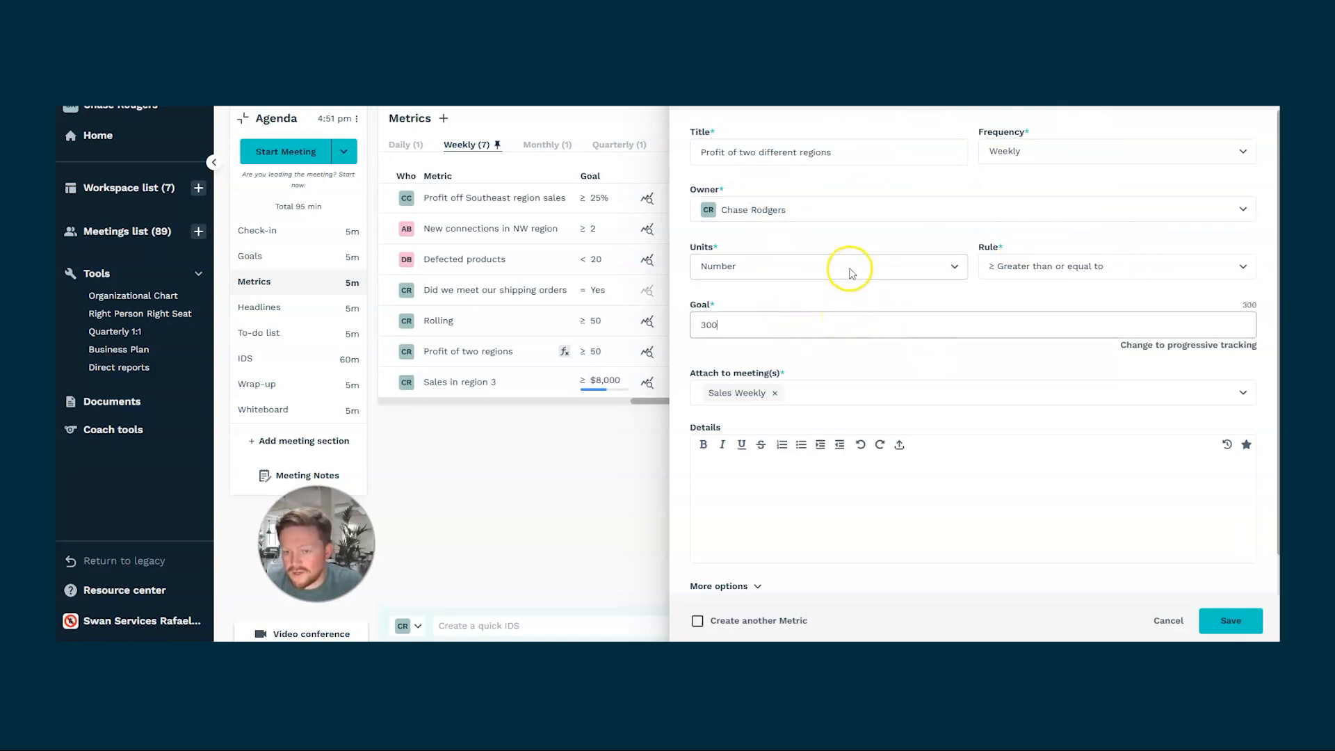
pyautogui.click(737, 373)
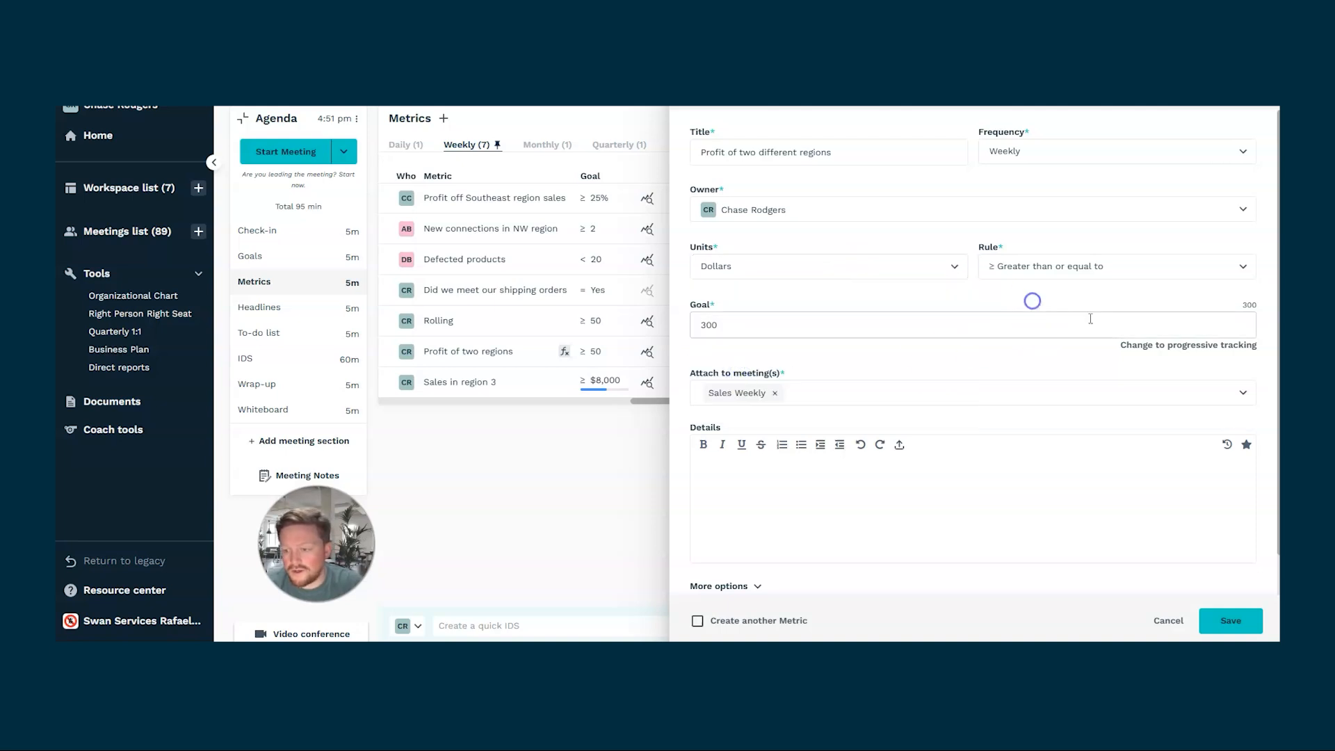
# Change the goal to progressive tracking with Week 13 (Mar 27-Apr 2, 2025) as the target completion week.
pyautogui.click(1183, 347)
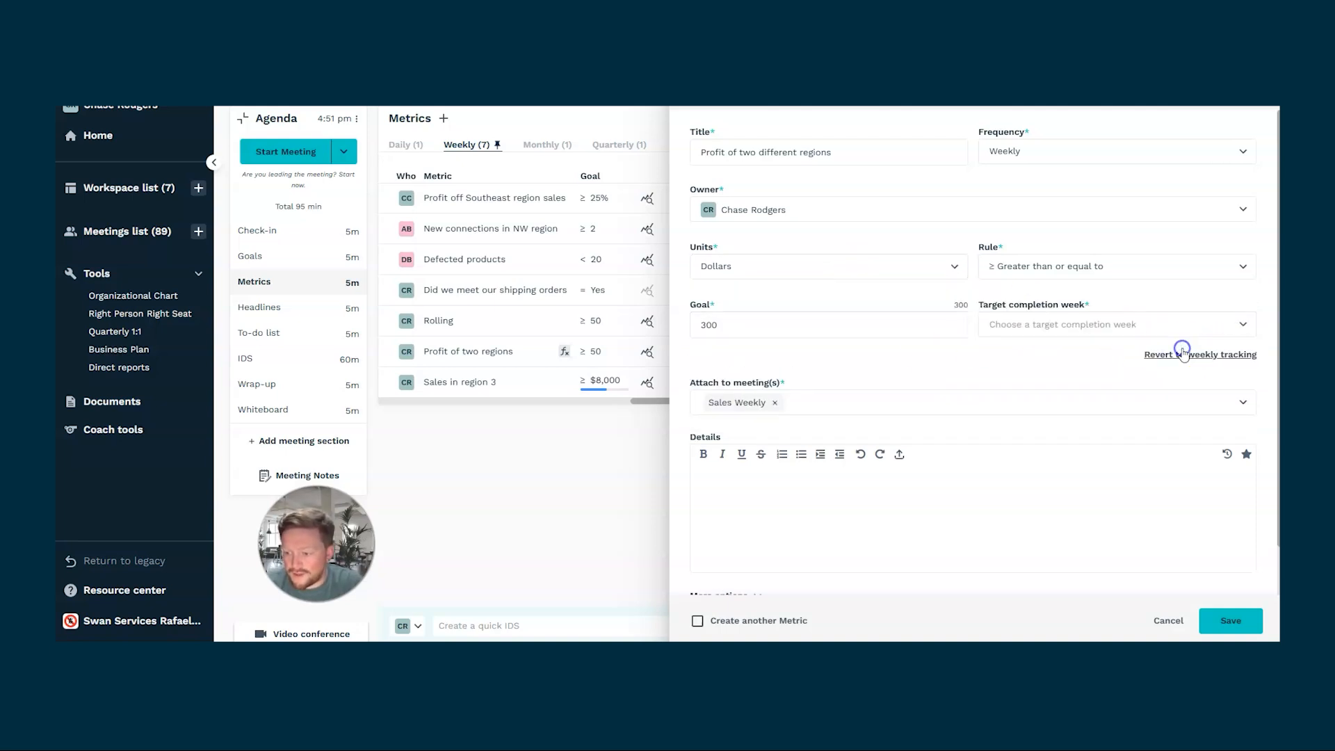
pyautogui.click(1239, 324)
pyautogui.scroll(-5, 1036, 376)
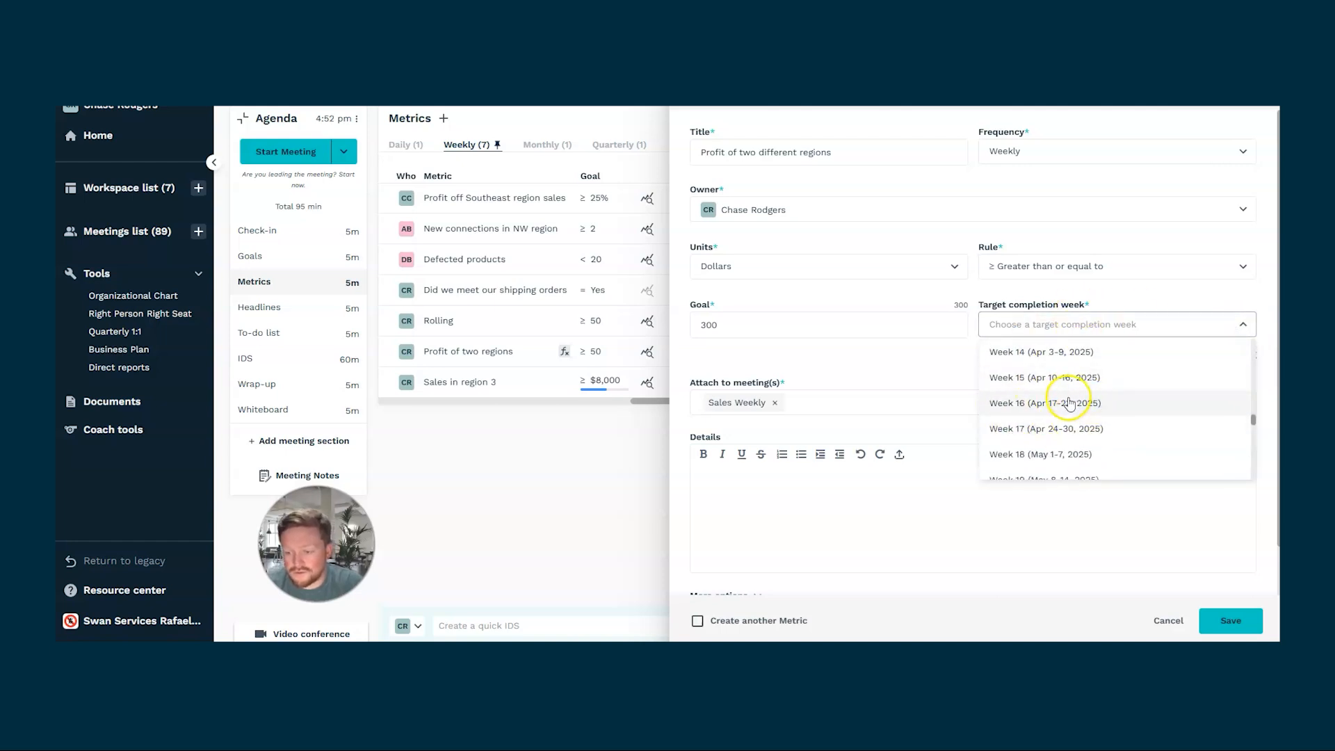
pyautogui.scroll(6, 1061, 403)
pyautogui.click(914, 362)
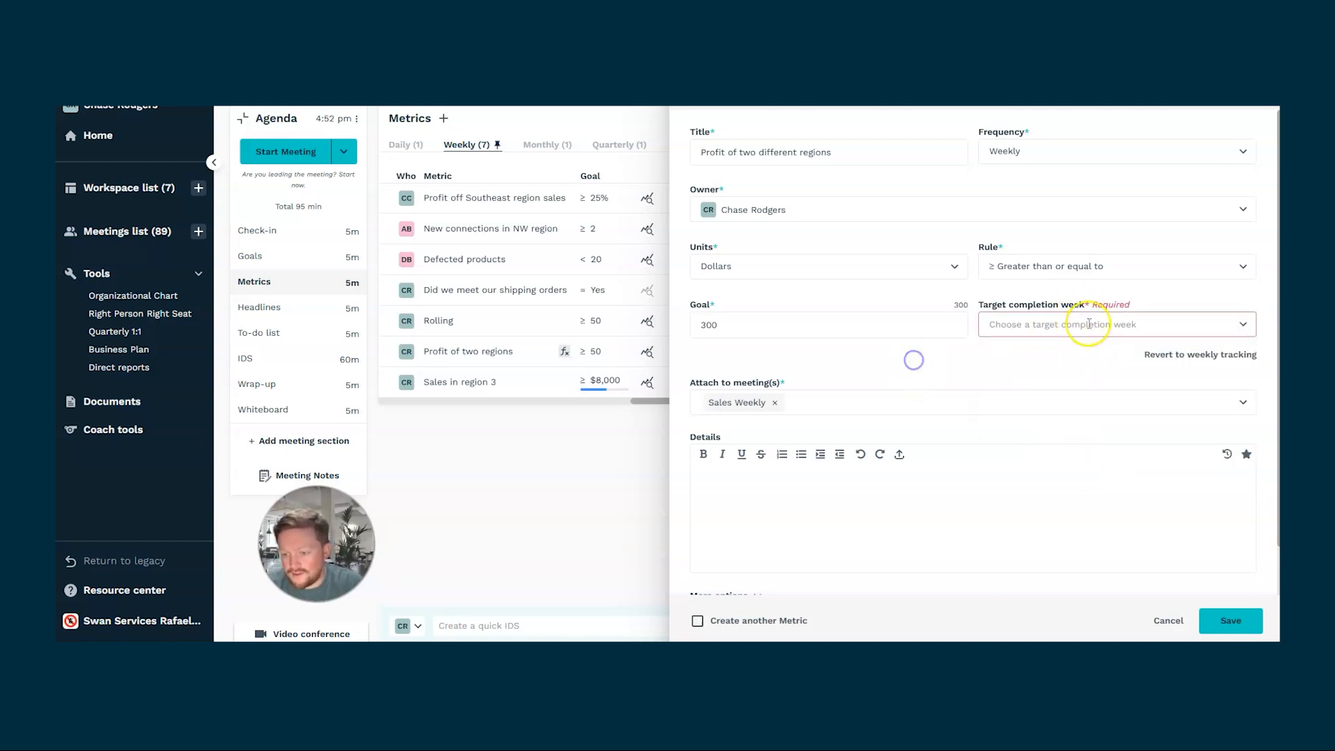
pyautogui.click(1239, 324)
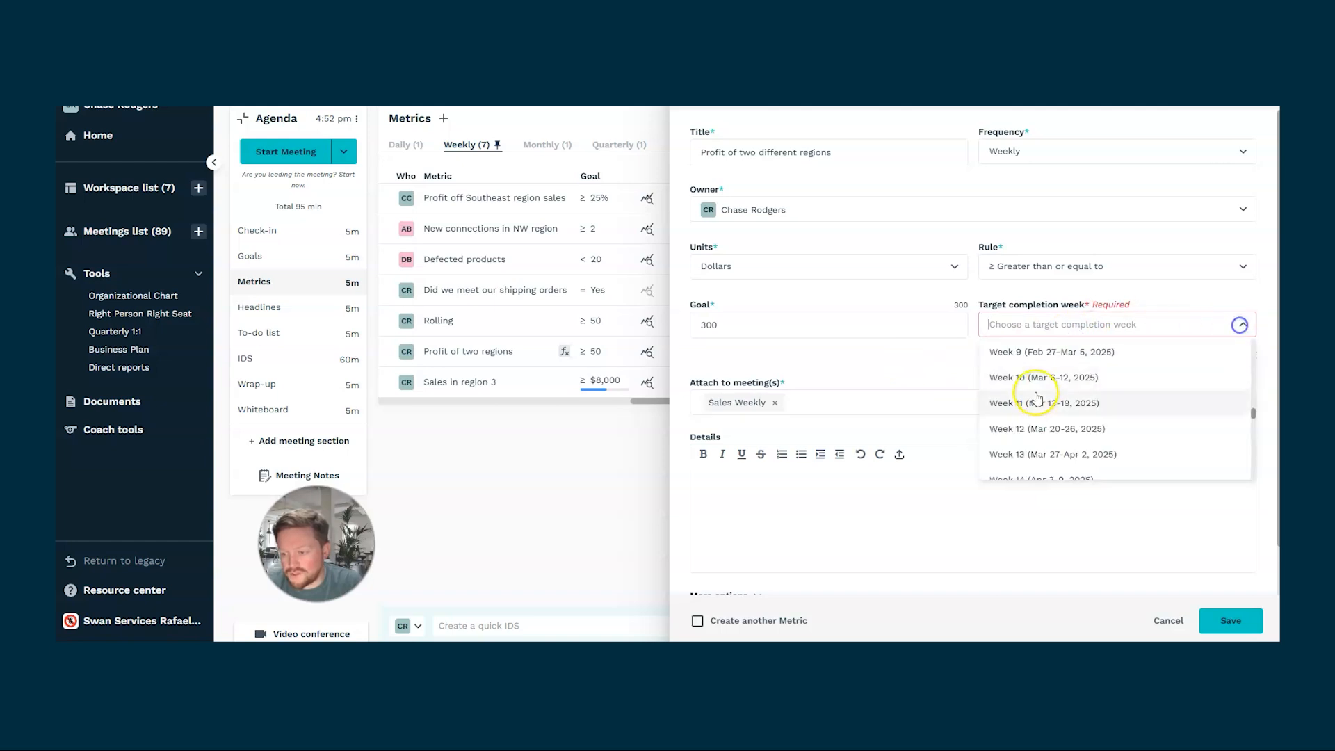
pyautogui.click(1029, 454)
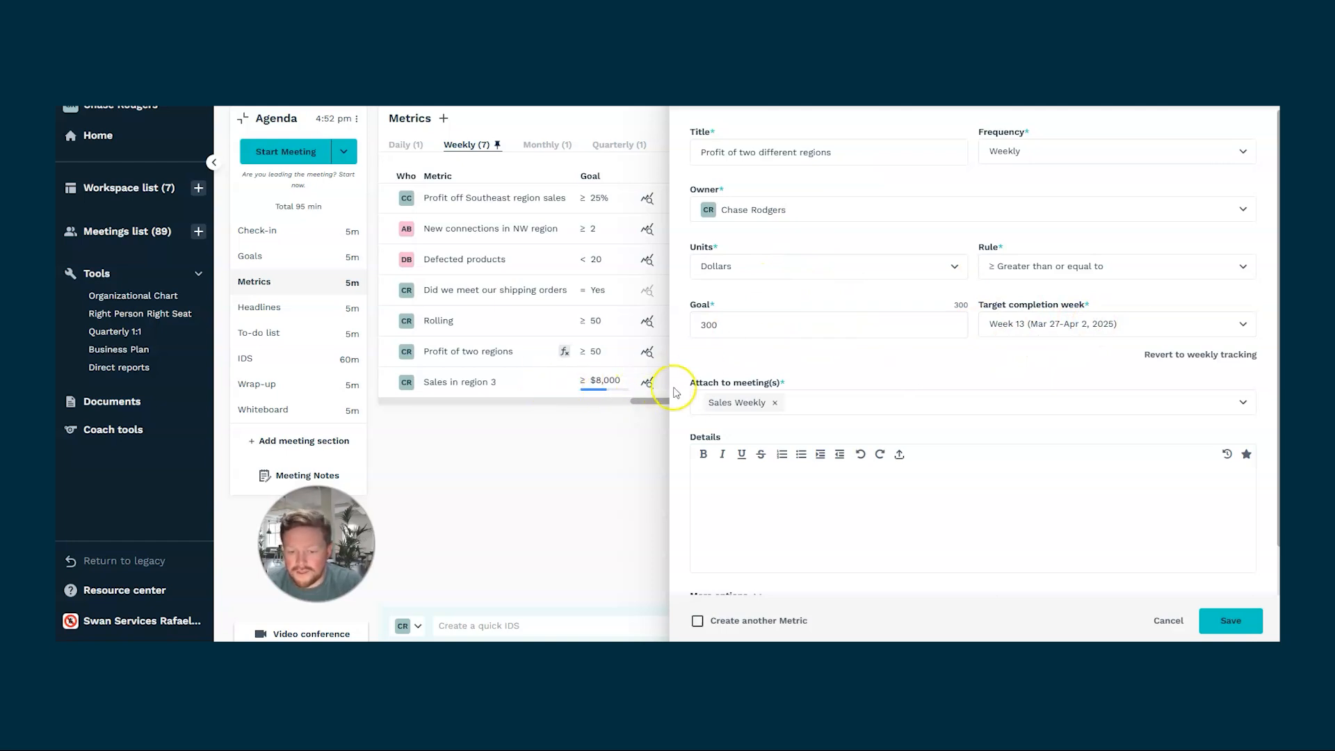
# Revert the metric's goal from progressive tracking to weekly tracking.
pyautogui.click(1245, 326)
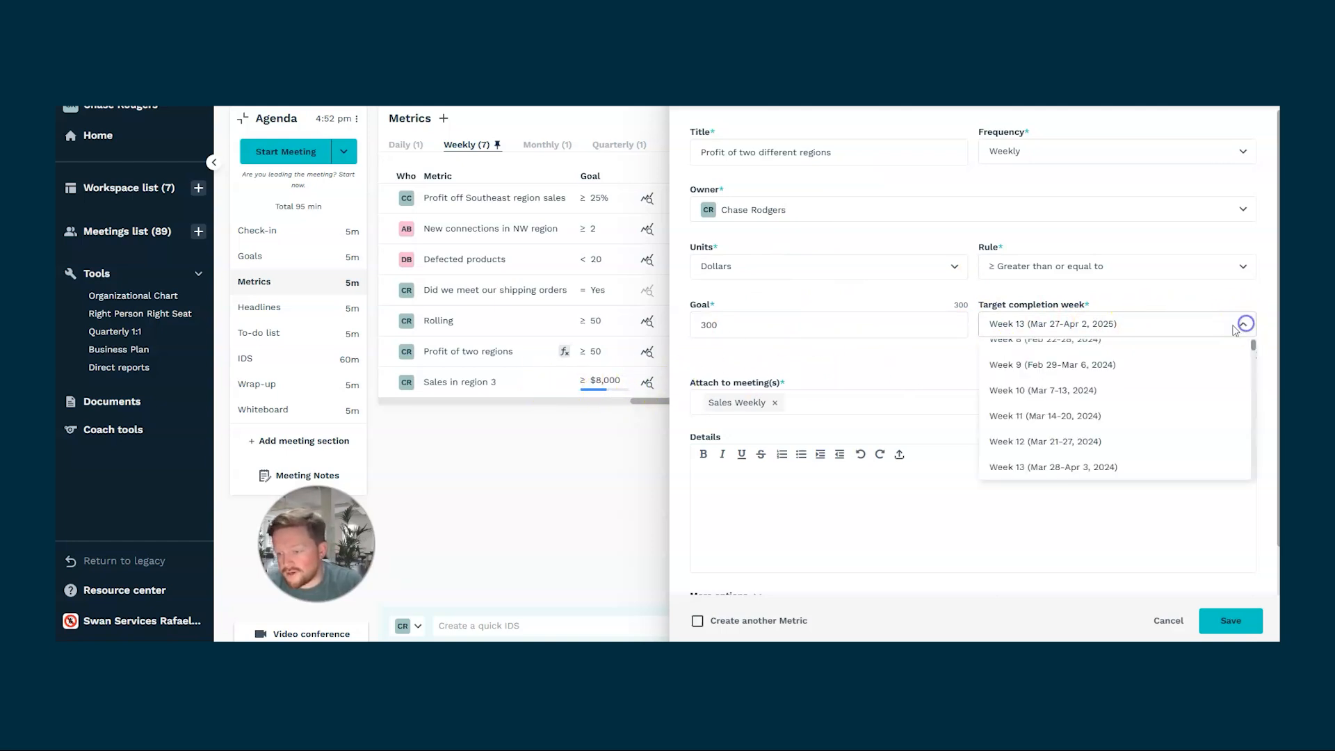
pyautogui.click(941, 364)
pyautogui.click(1214, 356)
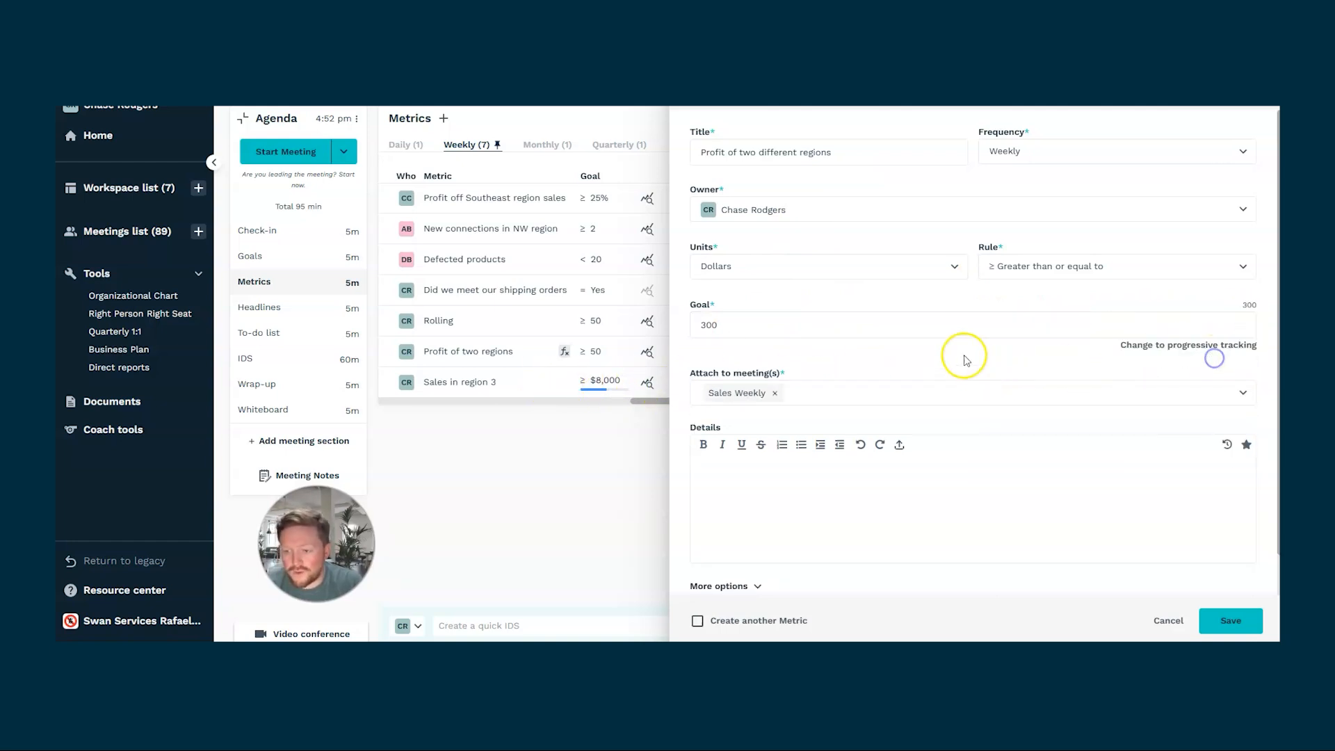
# Look through the meetings the metric can be attached to, leaving only Sales Weekly selected.
pyautogui.scroll(-1, 973, 358)
pyautogui.click(1243, 349)
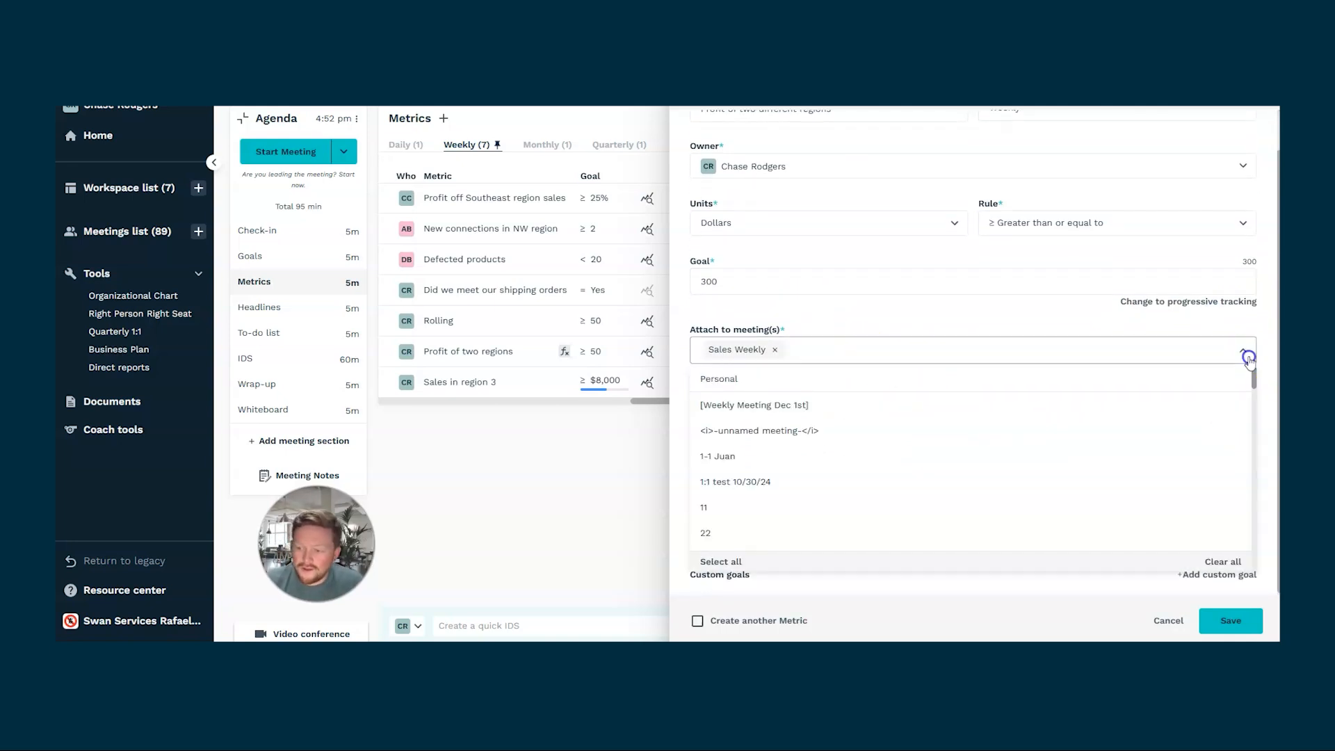
pyautogui.scroll(-5, 948, 432)
pyautogui.scroll(-5, 944, 438)
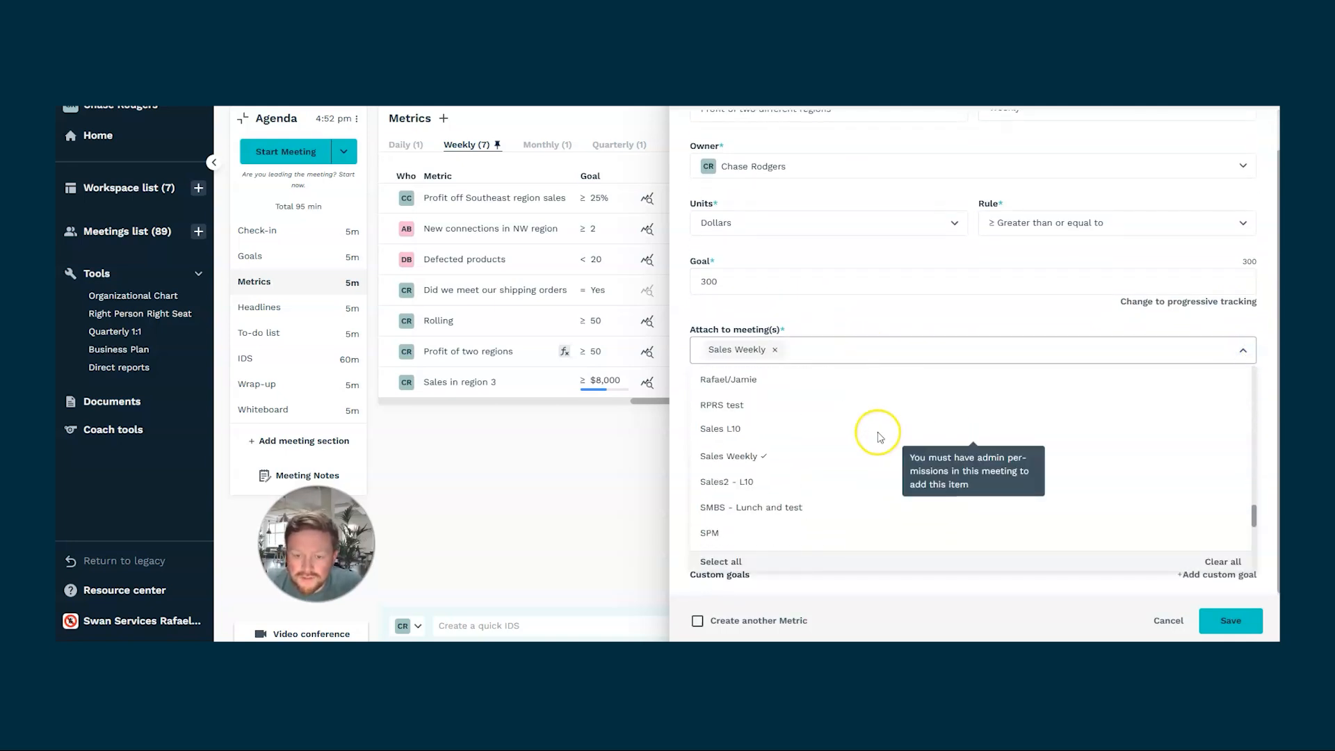
pyautogui.scroll(5, 827, 425)
pyautogui.click(867, 310)
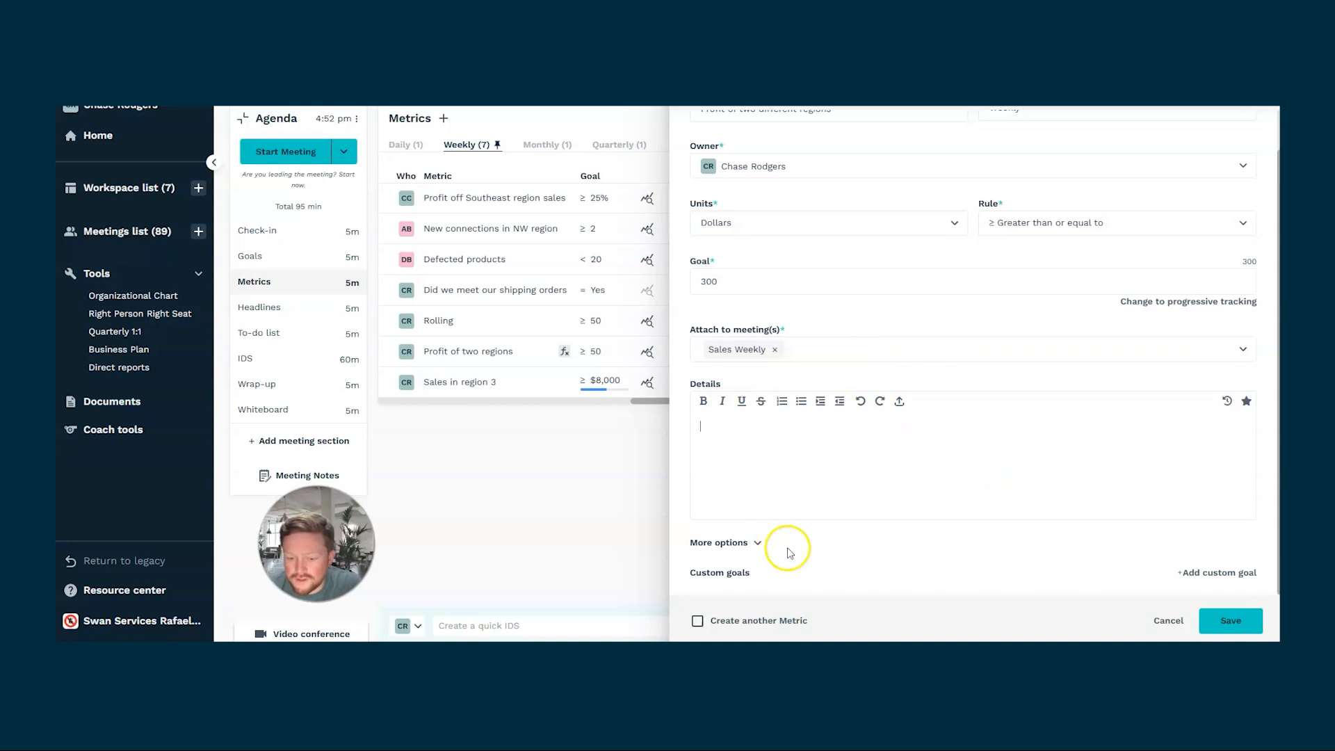
# Expand the new metric's additional options.
pyautogui.click(756, 543)
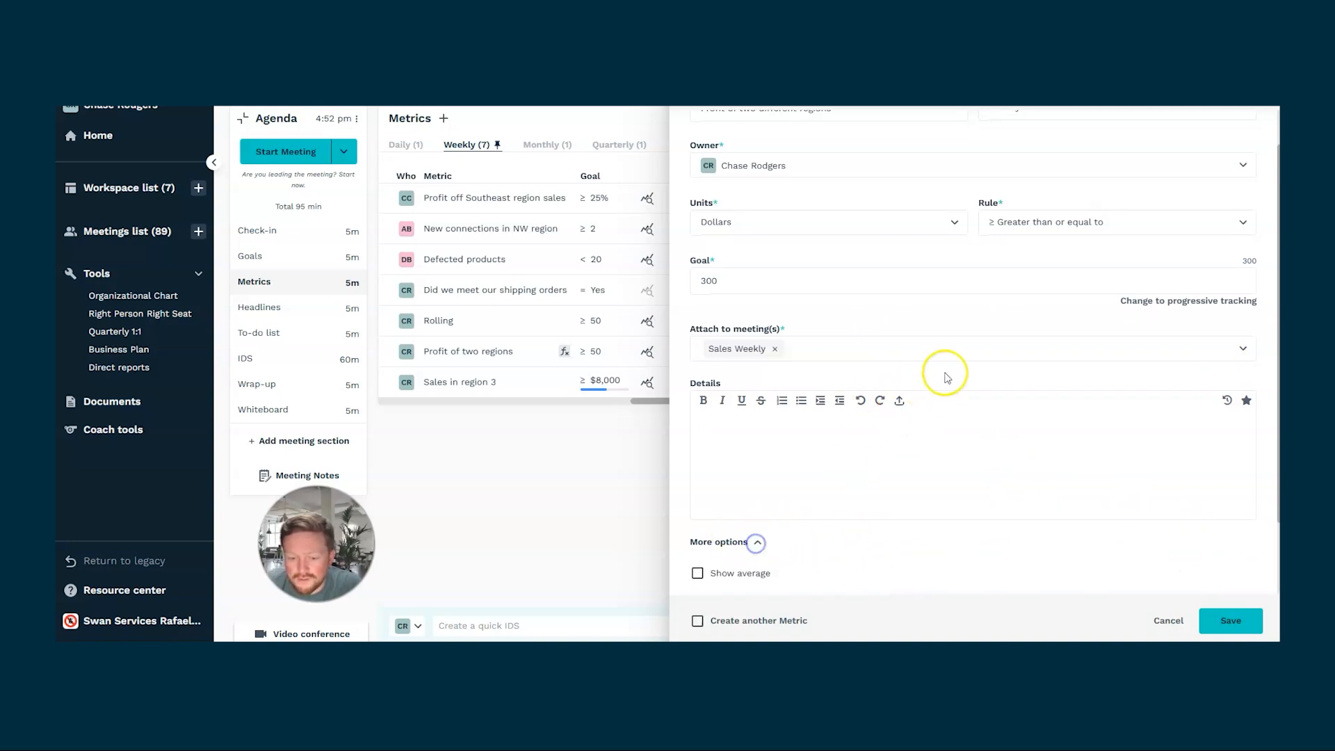
pyautogui.scroll(-1, 973, 348)
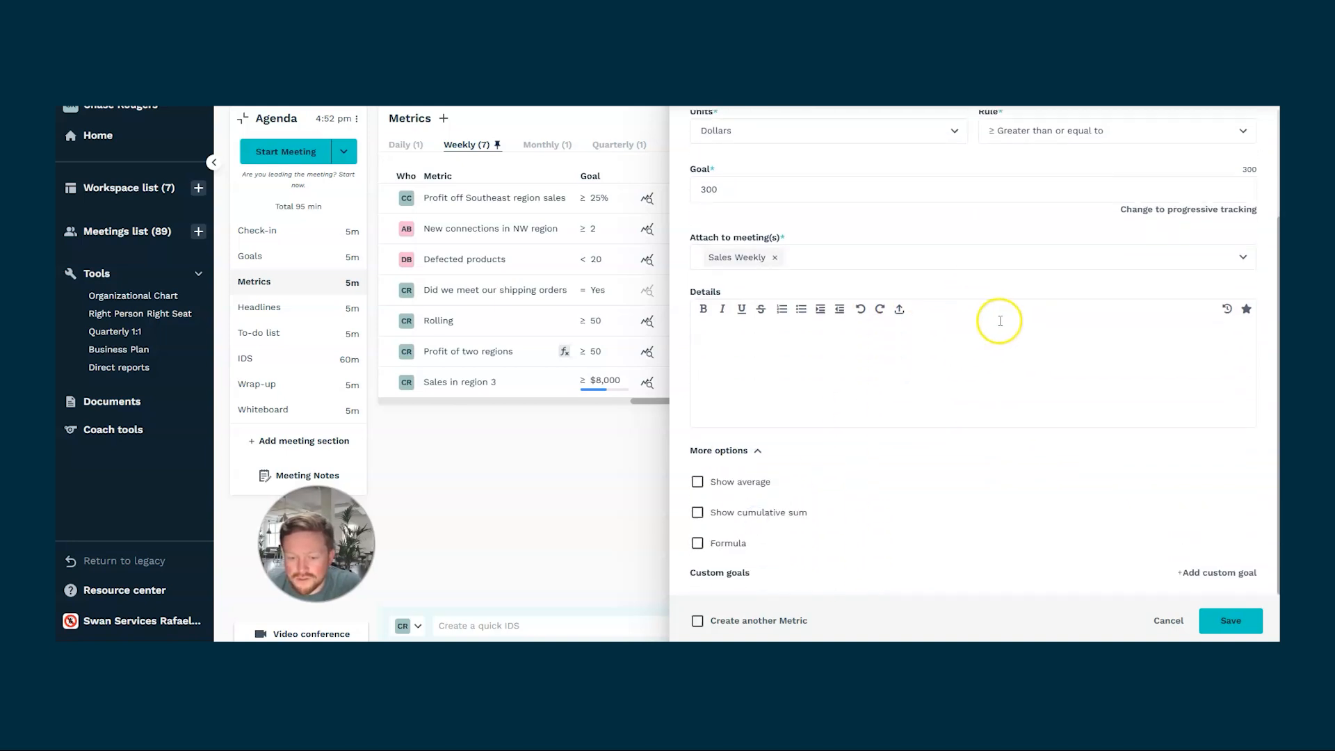
# Show the metric's average, try the rolling average and the 02/18/2025-to-today range, and turn the average off again.
pyautogui.click(698, 483)
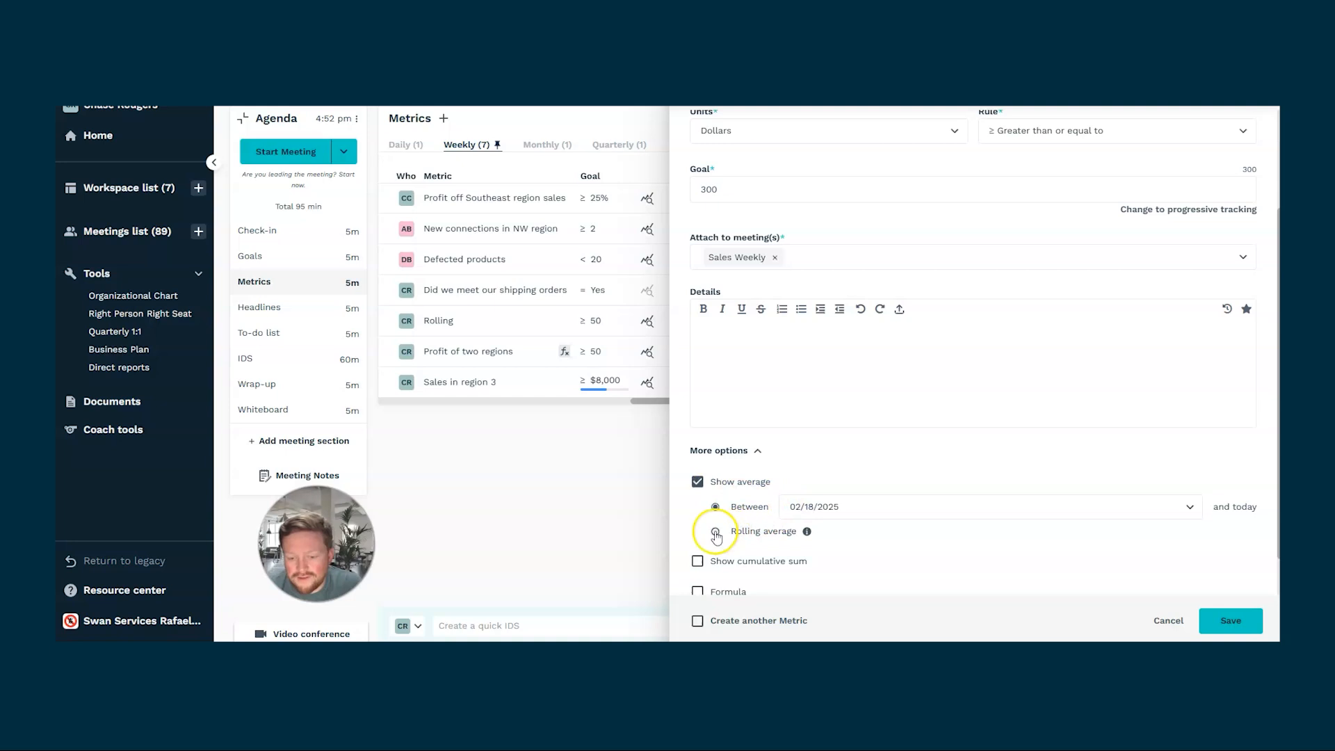
pyautogui.moveTo(807, 533)
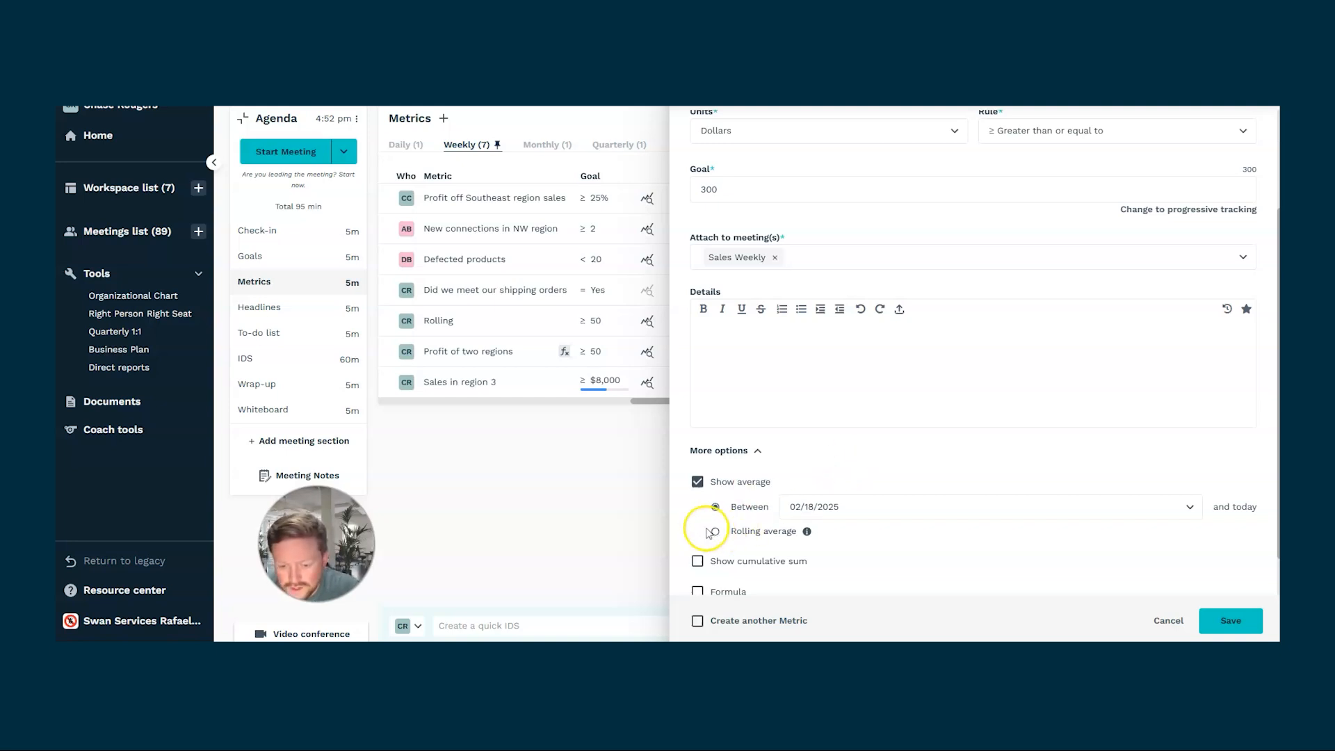
pyautogui.click(991, 445)
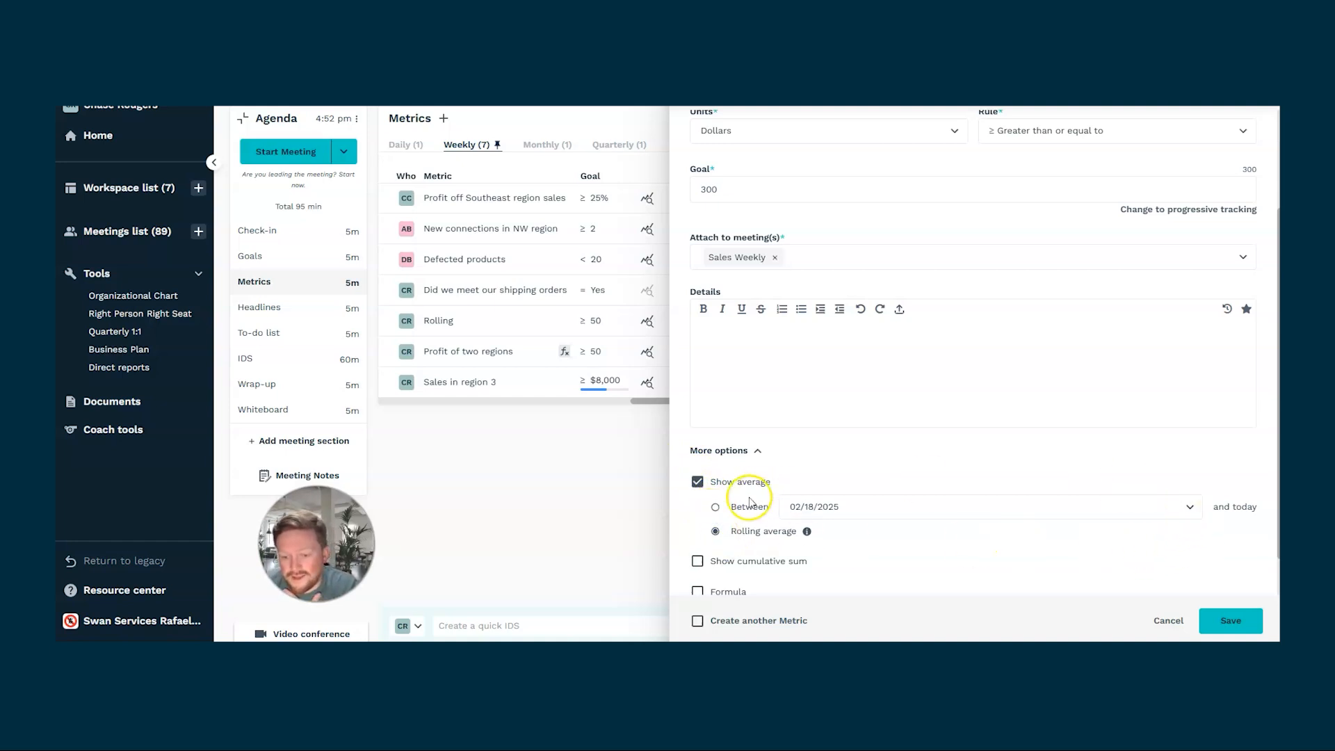
pyautogui.click(716, 508)
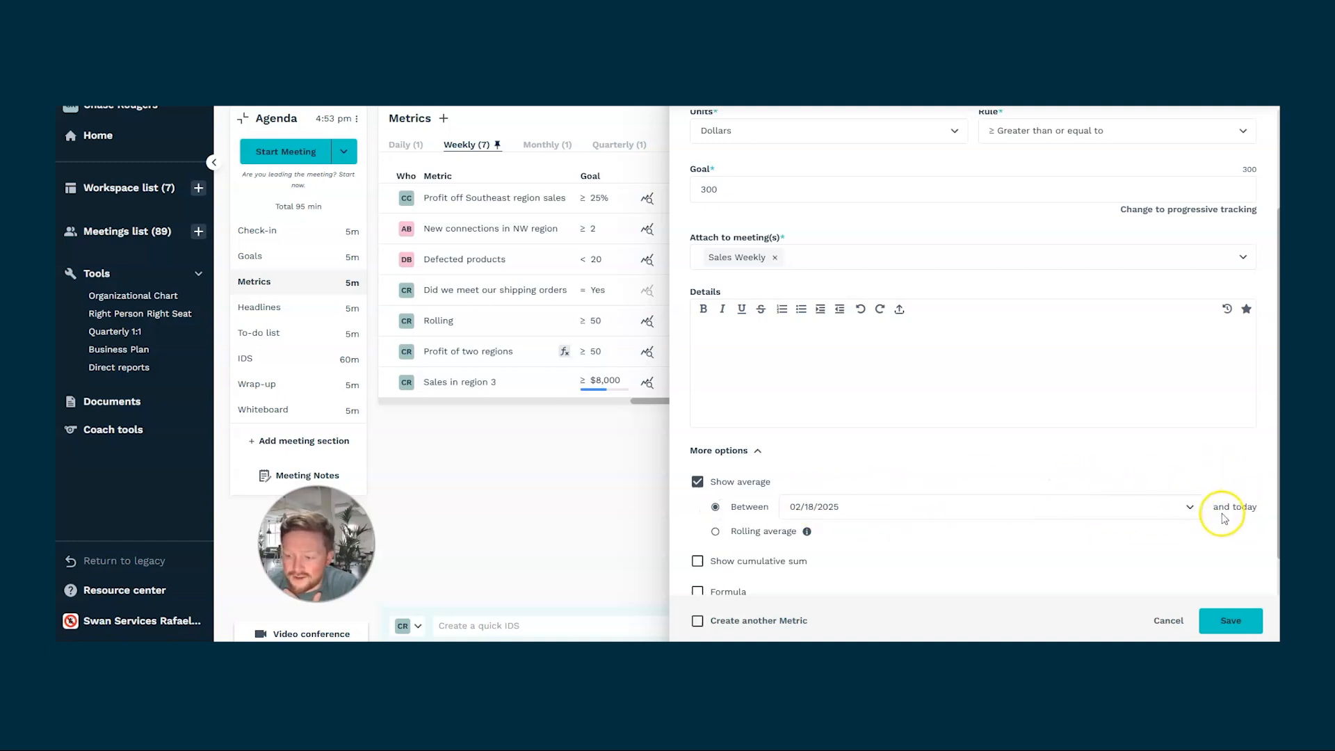
pyautogui.scroll(-1, 795, 483)
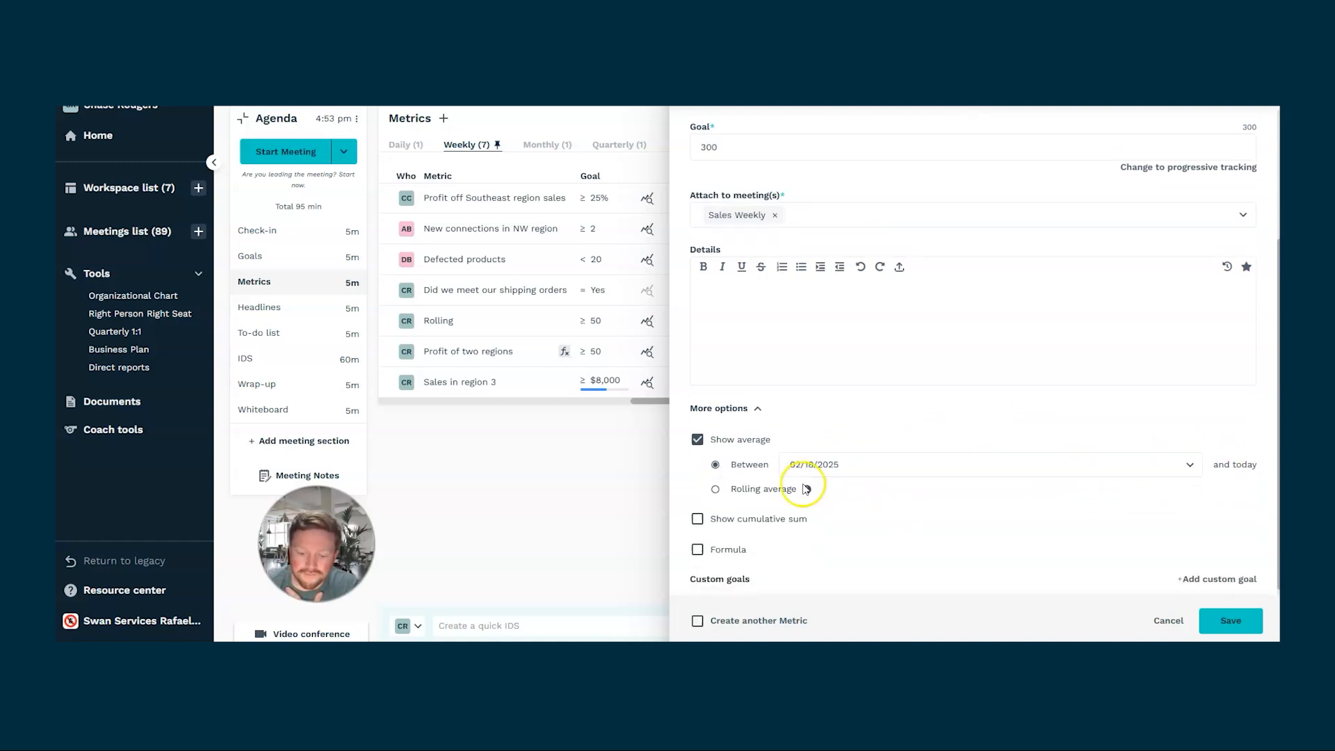
pyautogui.click(699, 427)
# Try the cumulative sum option for the metric and turn it off again.
pyautogui.click(698, 512)
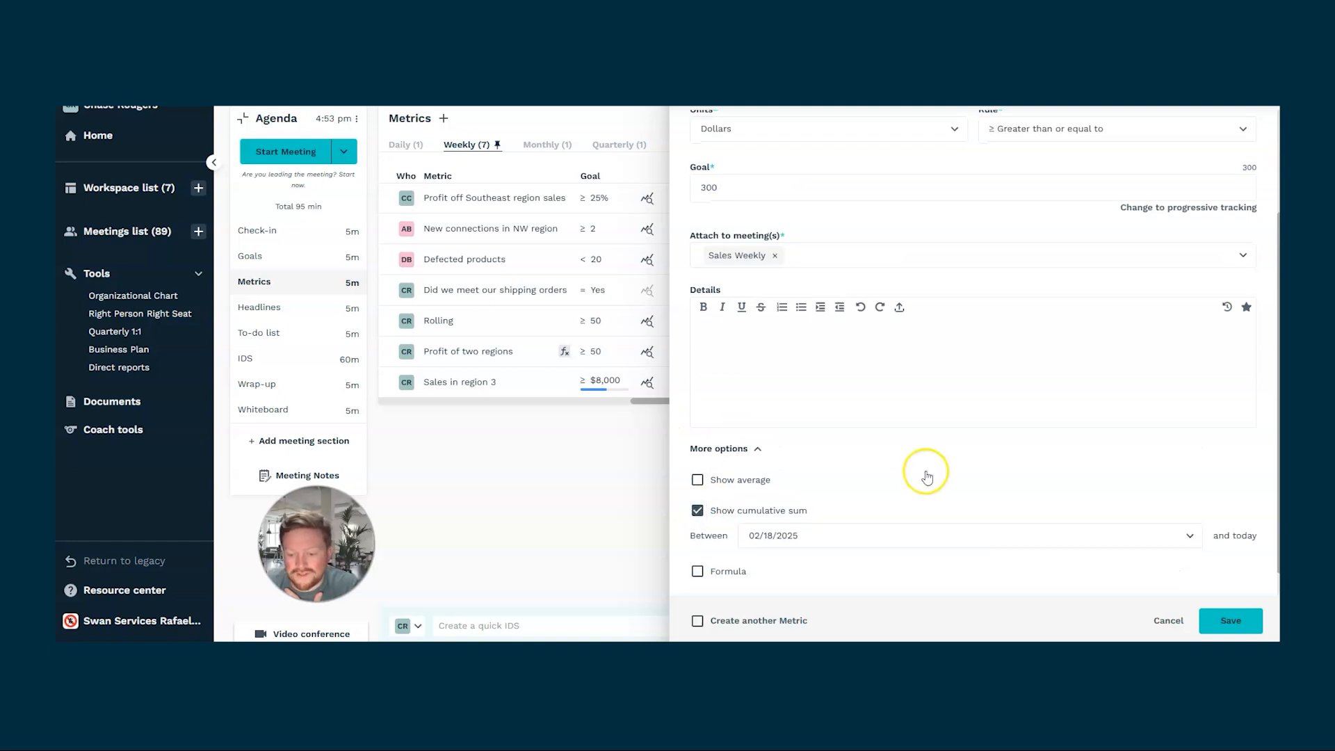
pyautogui.scroll(-1, 925, 459)
pyautogui.click(698, 482)
# Turn on the formula option for the metric and start the formula with the Profit in Region 4 metric.
pyautogui.click(697, 543)
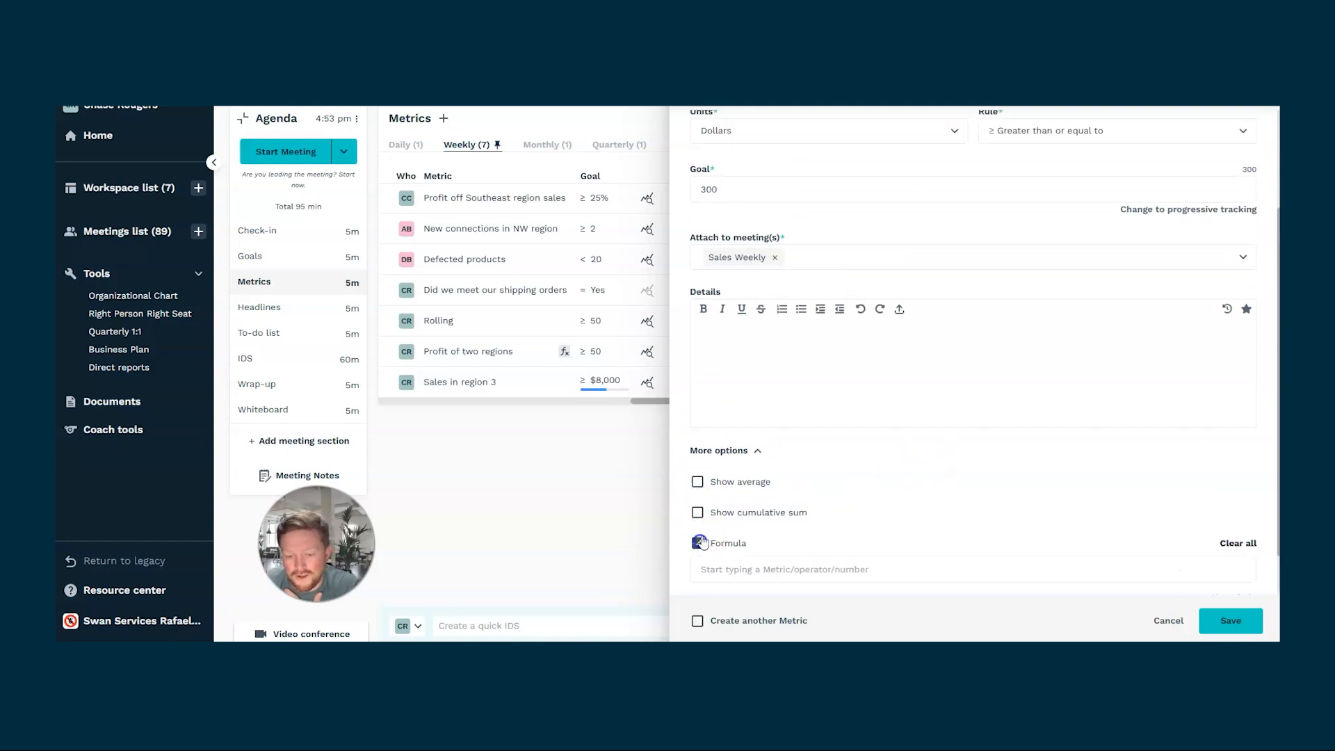
pyautogui.click(813, 516)
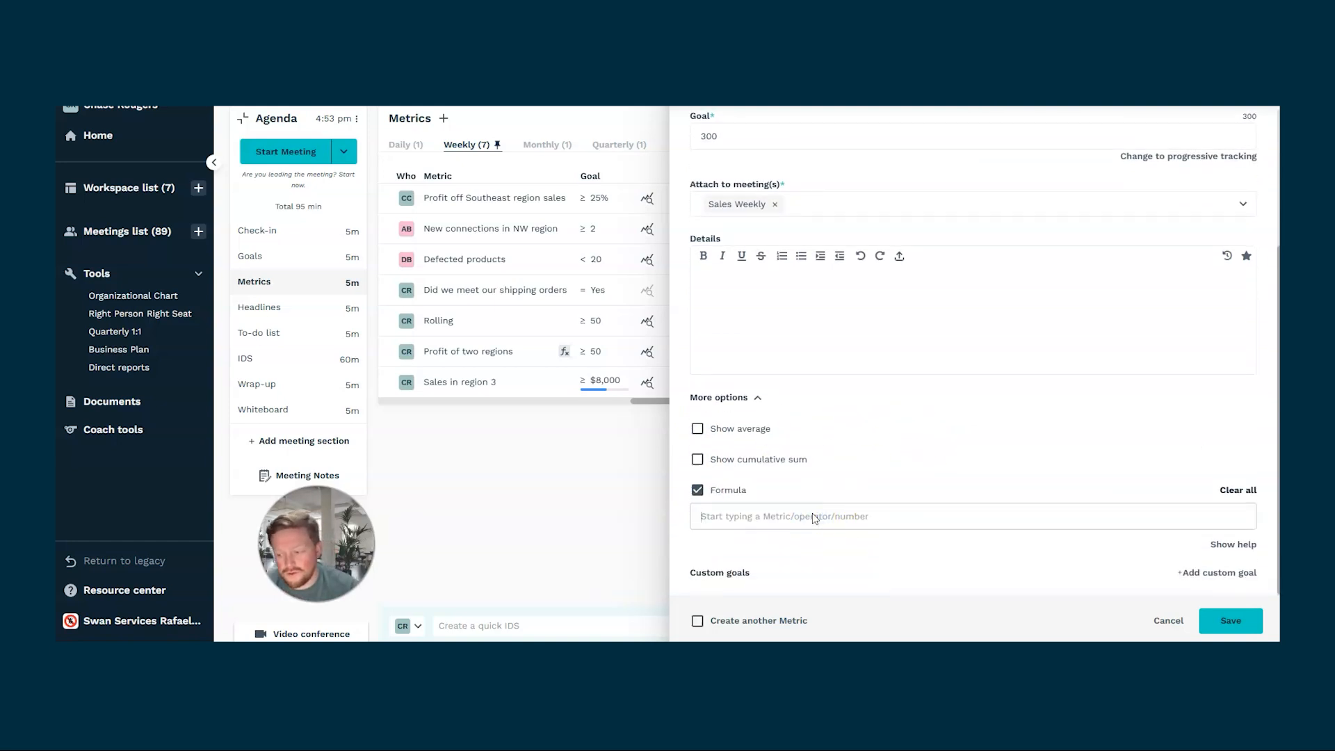
pyautogui.write('p')
pyautogui.click(729, 548)
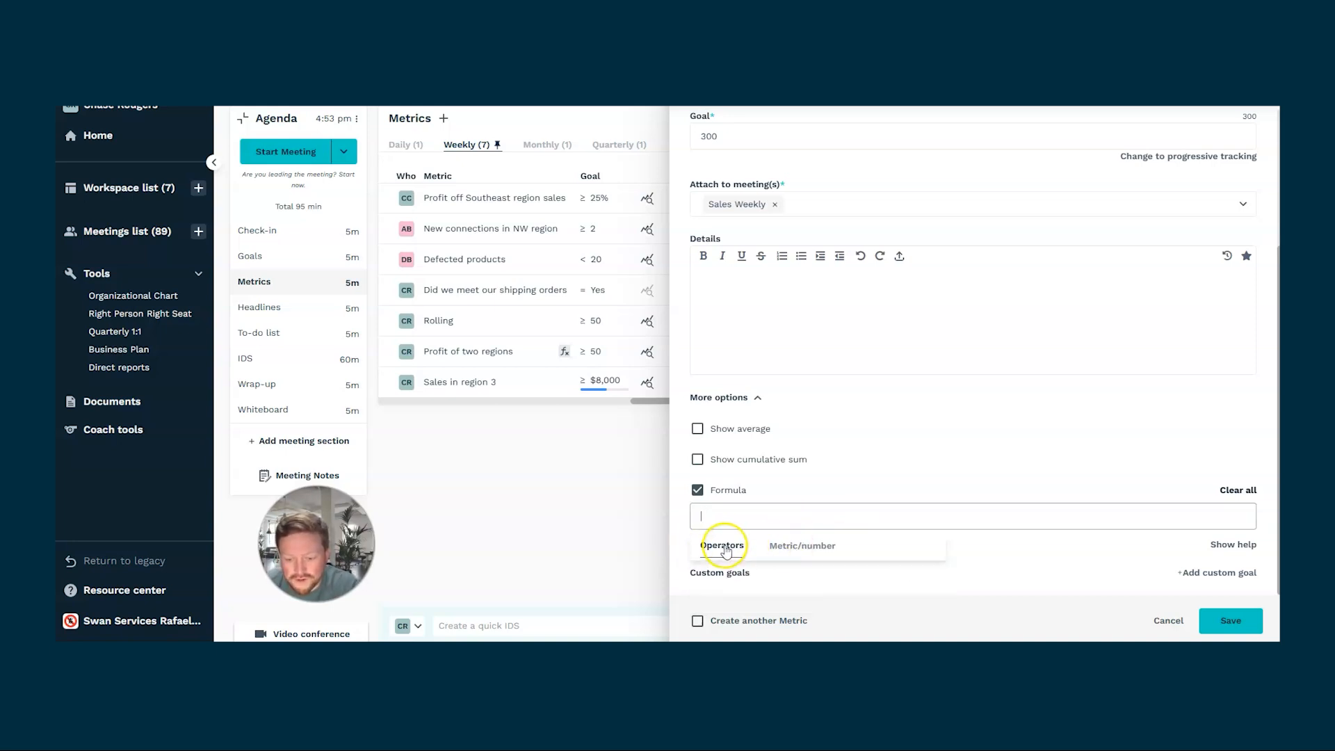
pyautogui.click(817, 546)
pyautogui.click(751, 518)
pyautogui.write('prof')
pyautogui.click(768, 475)
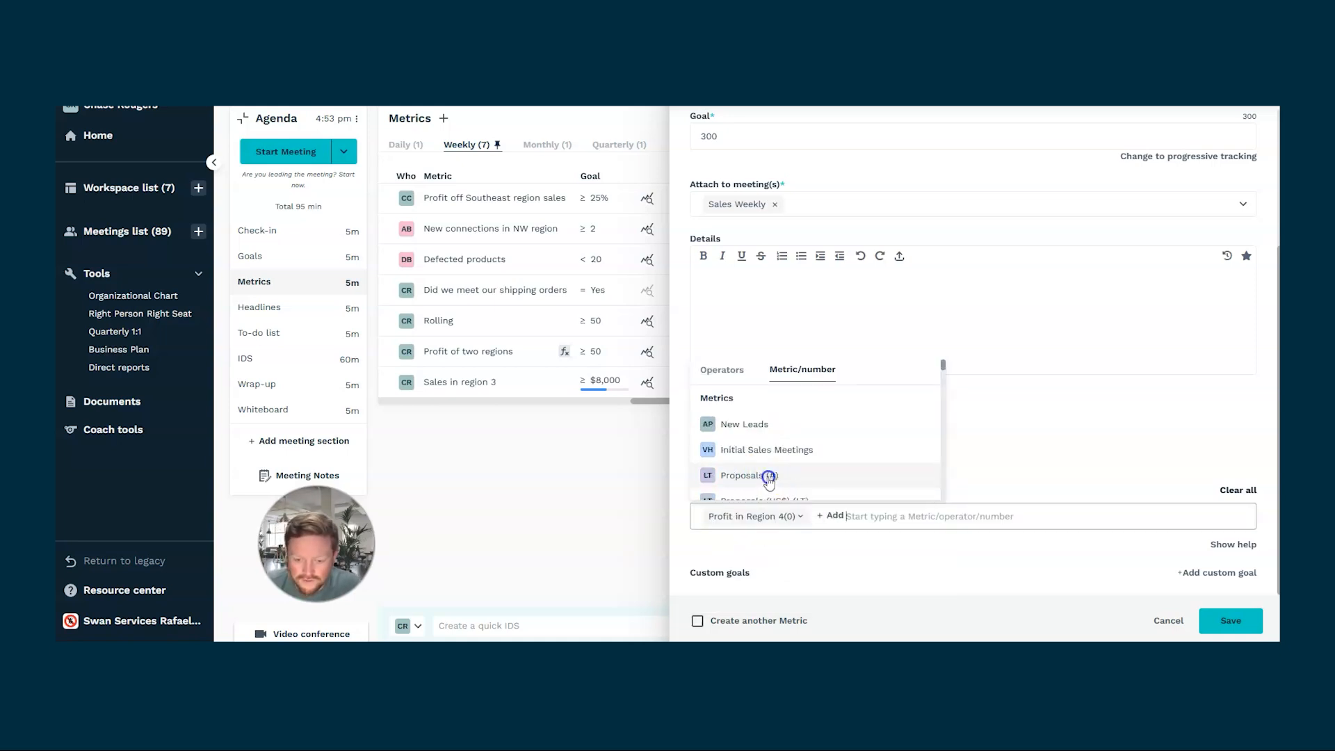
# Extend the formula with an addition operator and the Profit off Southeast region sales metric.
pyautogui.click(724, 370)
pyautogui.click(729, 397)
pyautogui.click(811, 369)
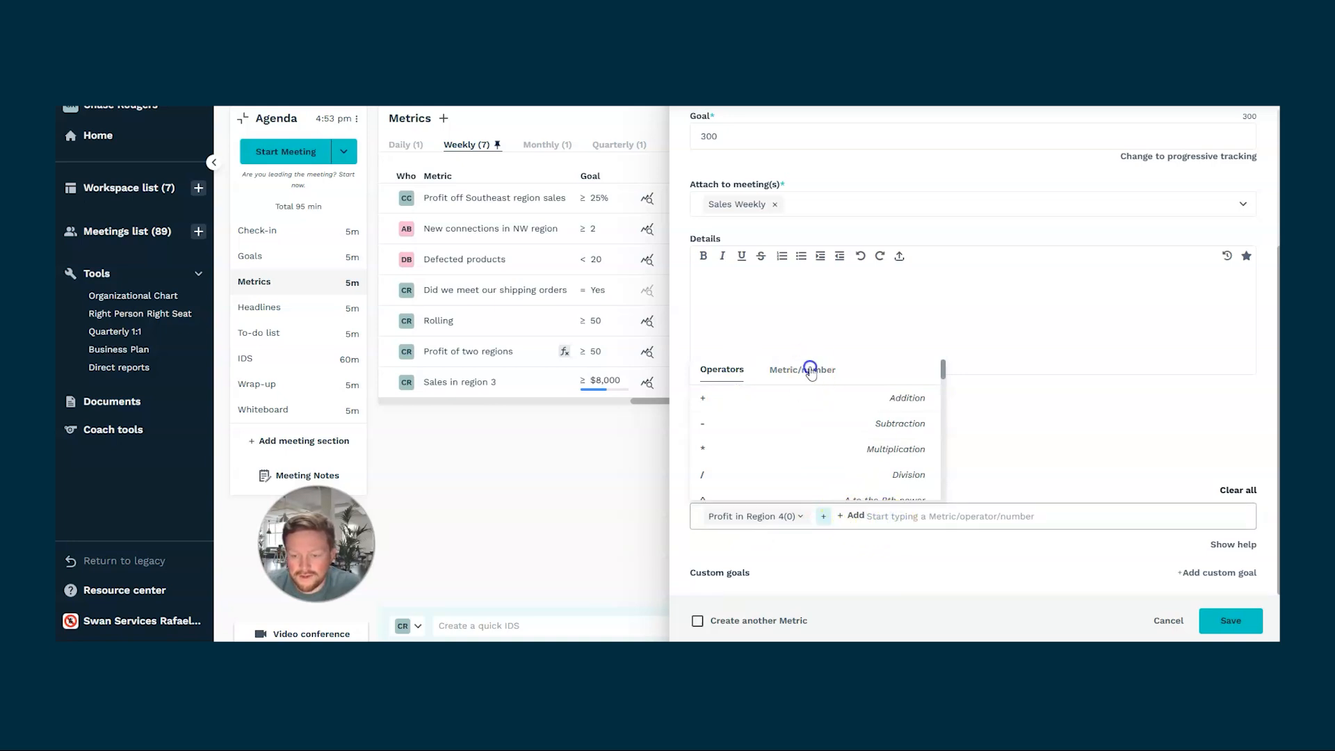
pyautogui.click(912, 515)
pyautogui.write('p')
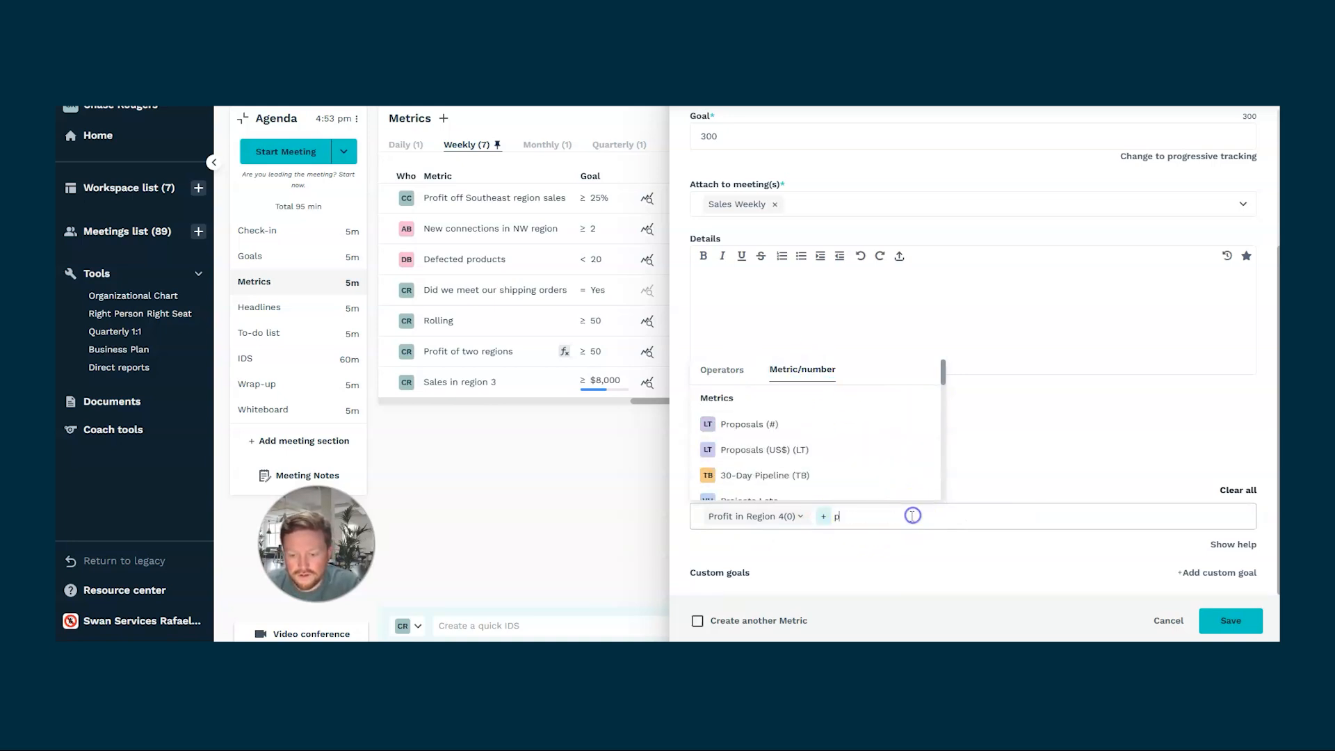
pyautogui.write('rof')
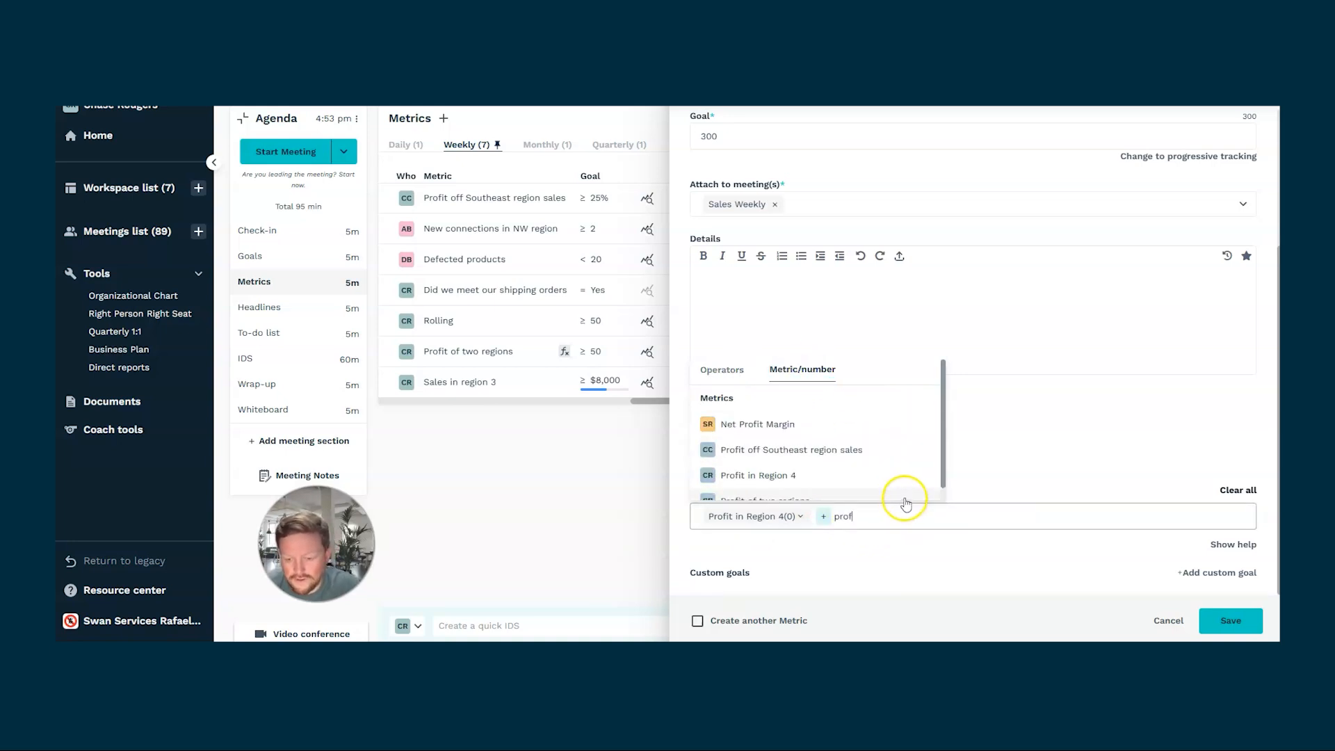
pyautogui.click(801, 452)
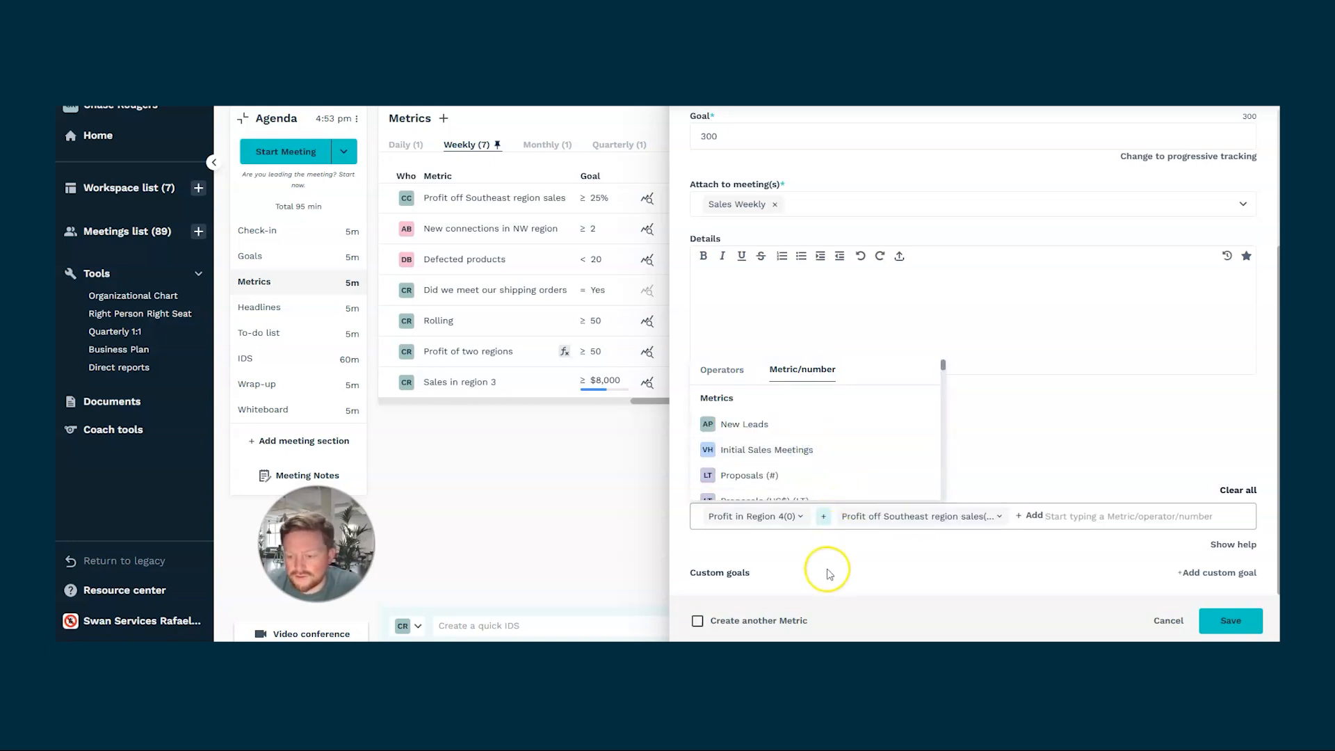
pyautogui.click(943, 578)
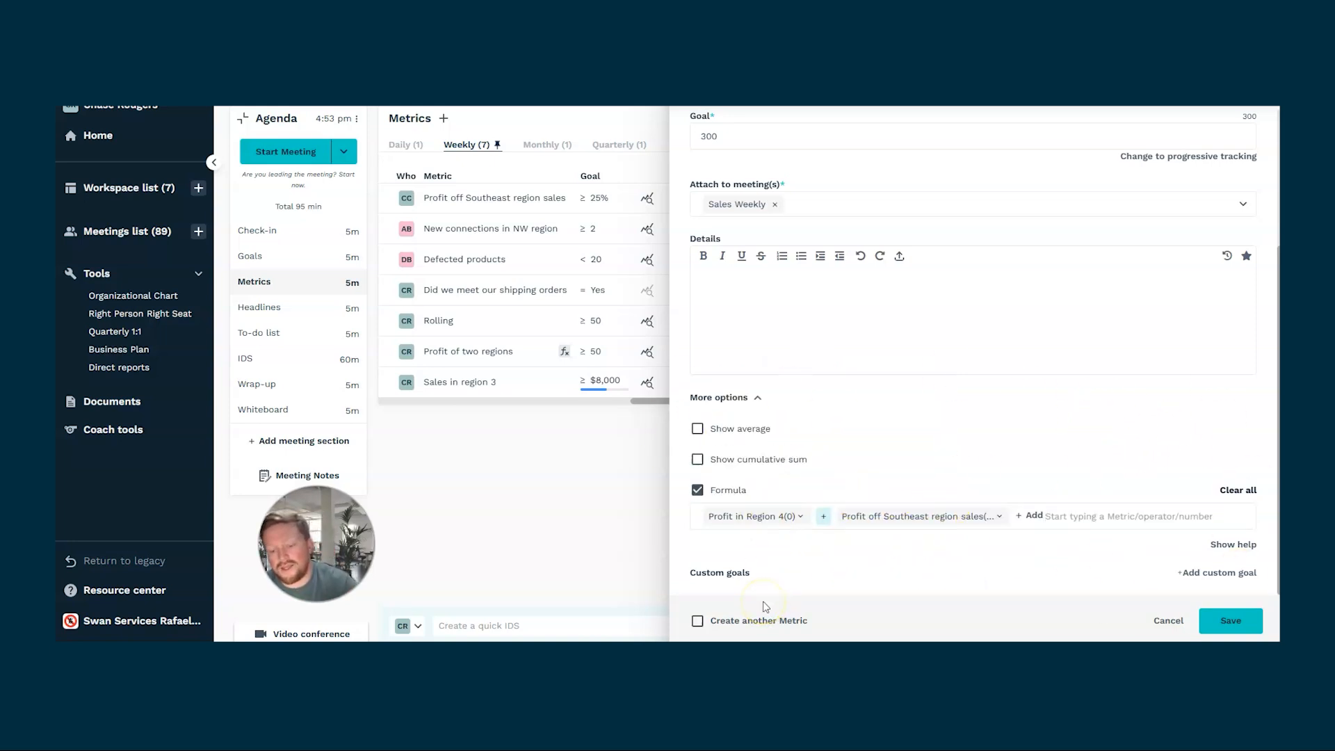
# Clear the whole formula and turn the formula option off again.
pyautogui.click(768, 517)
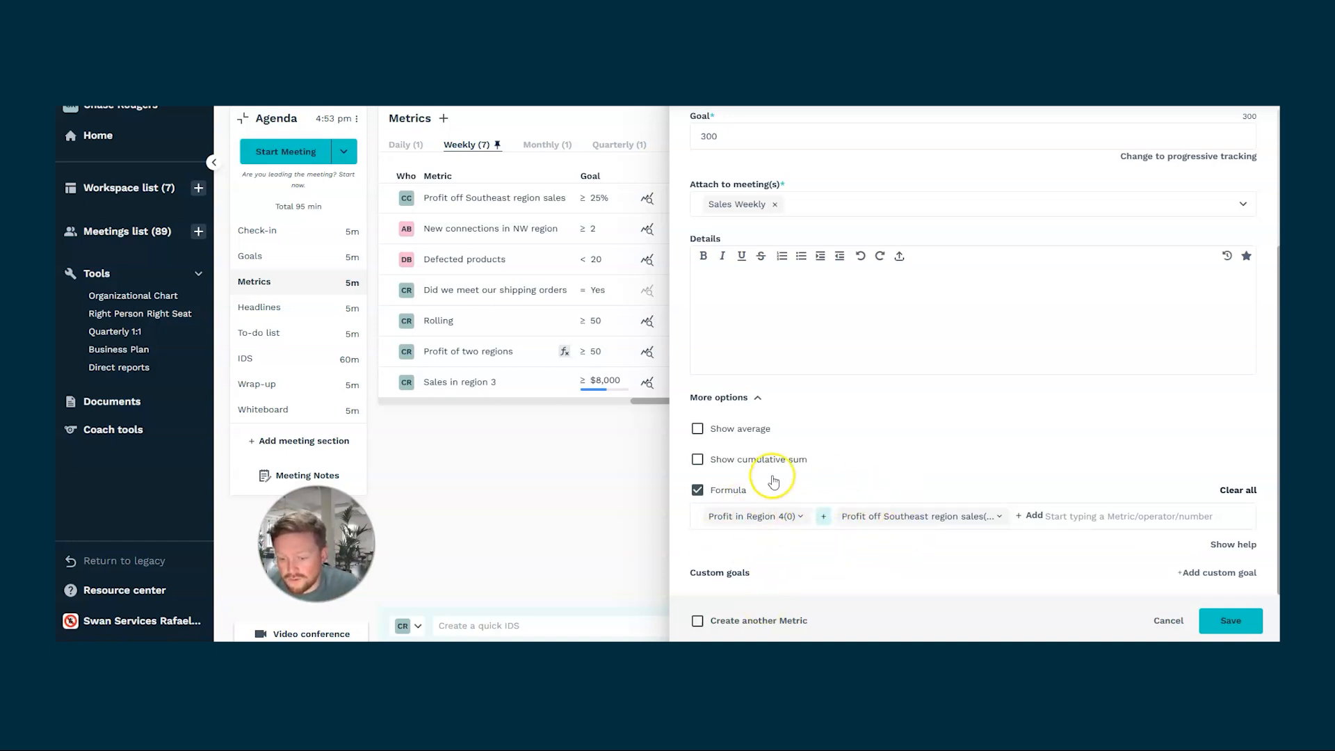
pyautogui.click(1041, 580)
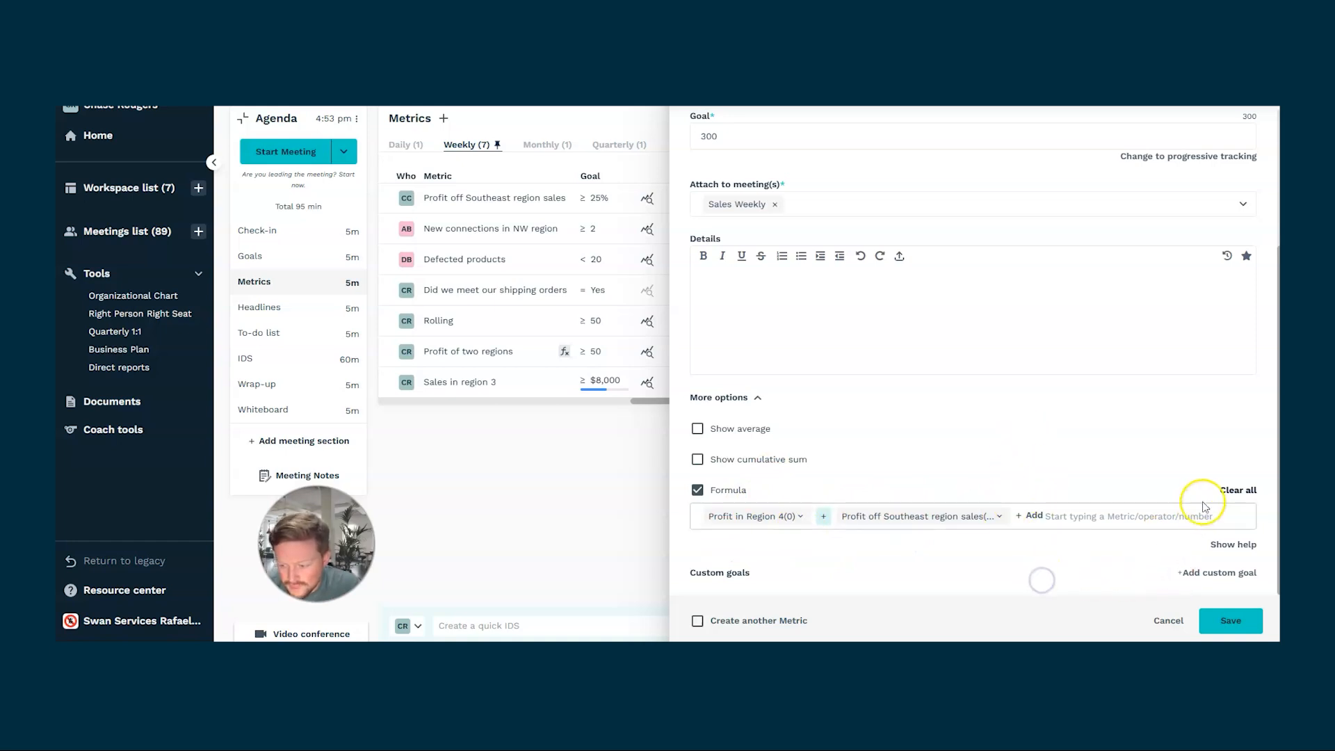
pyautogui.click(1241, 490)
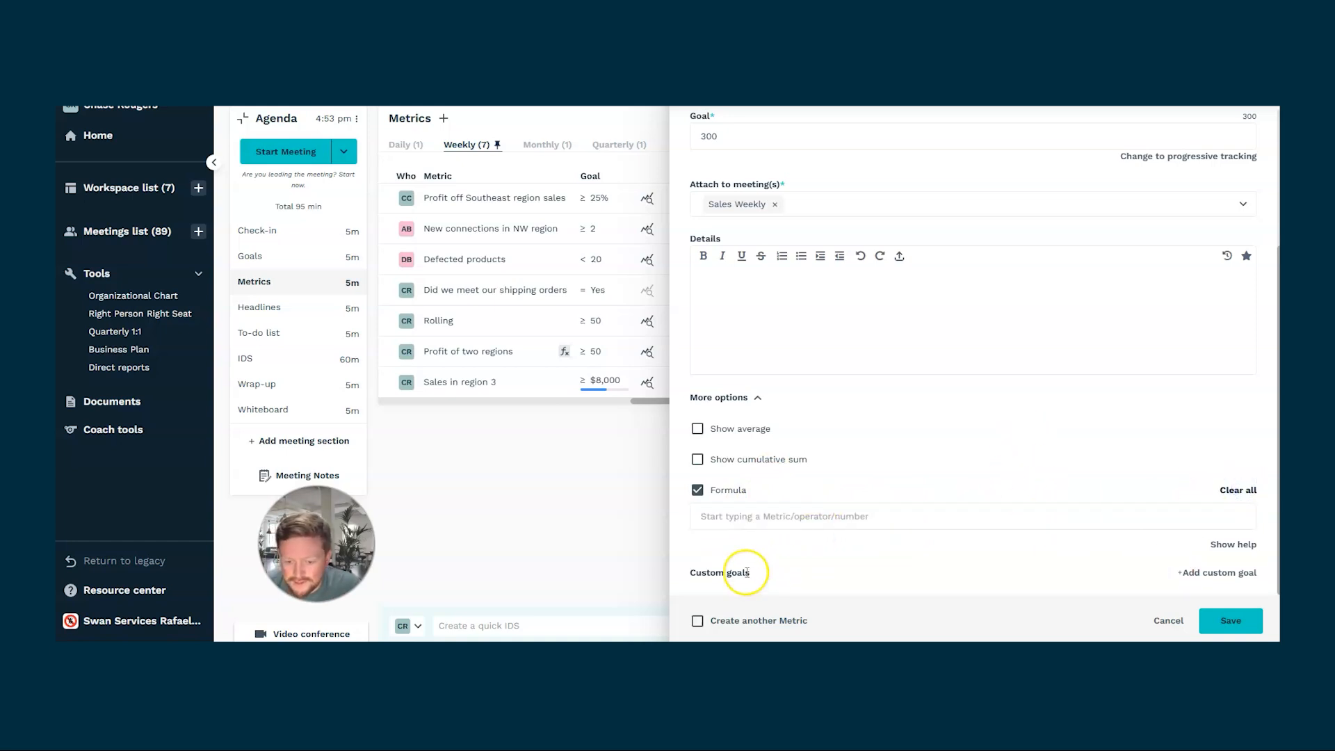
pyautogui.click(698, 489)
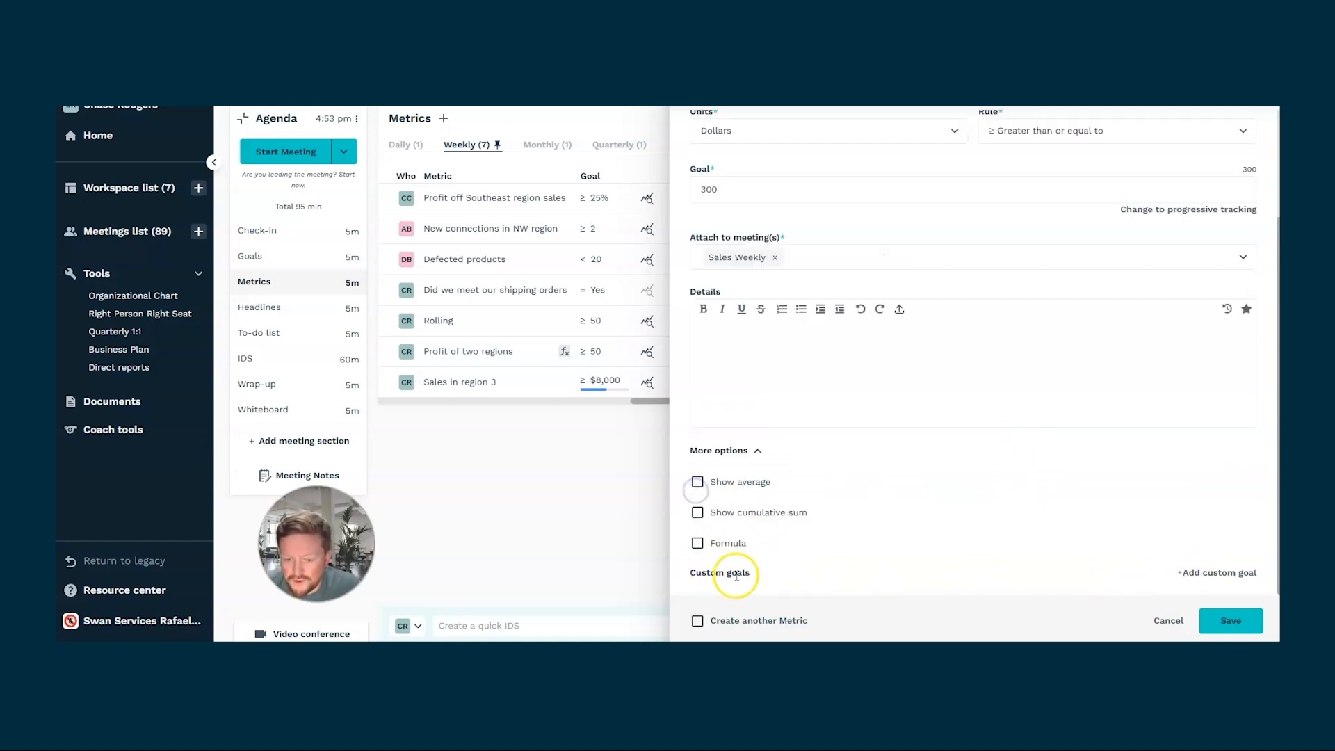
# Add a custom goal of greater than or equal to 1000 to the metric.
pyautogui.click(1214, 572)
pyautogui.scroll(-3, 1085, 394)
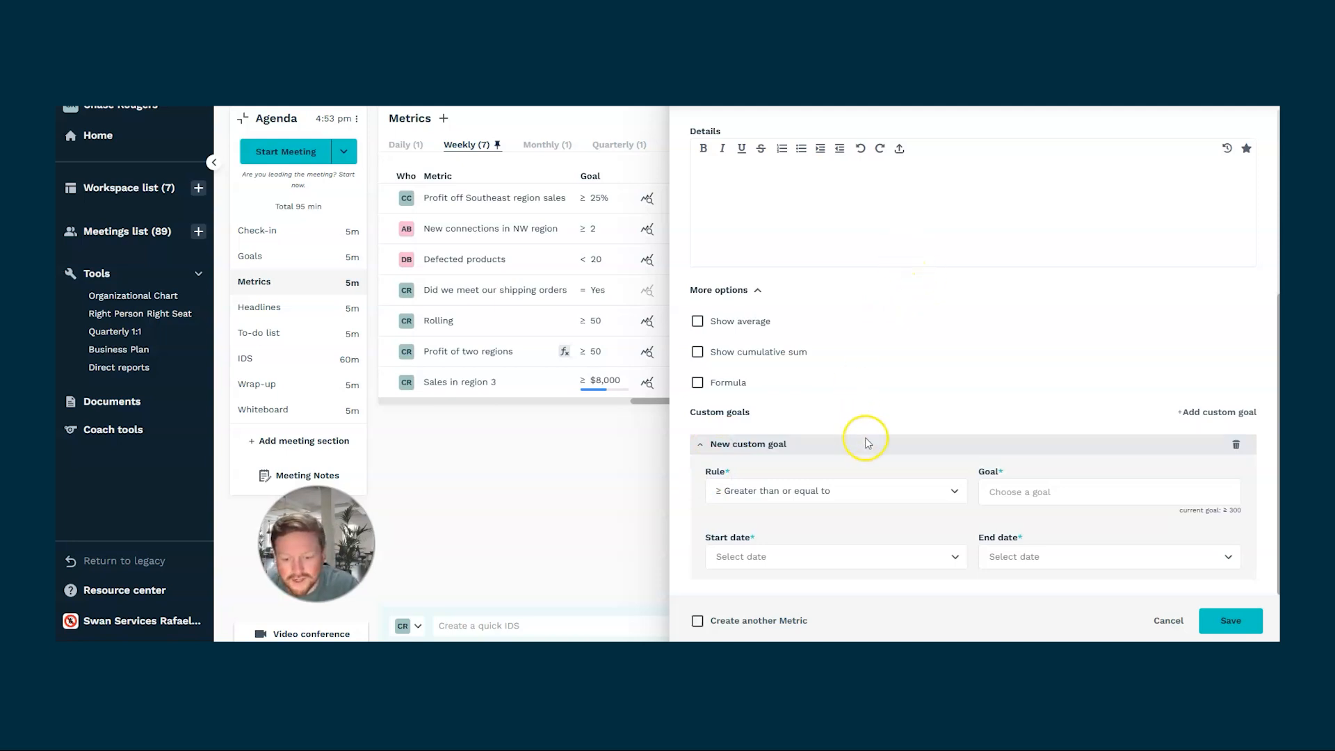
pyautogui.click(1044, 491)
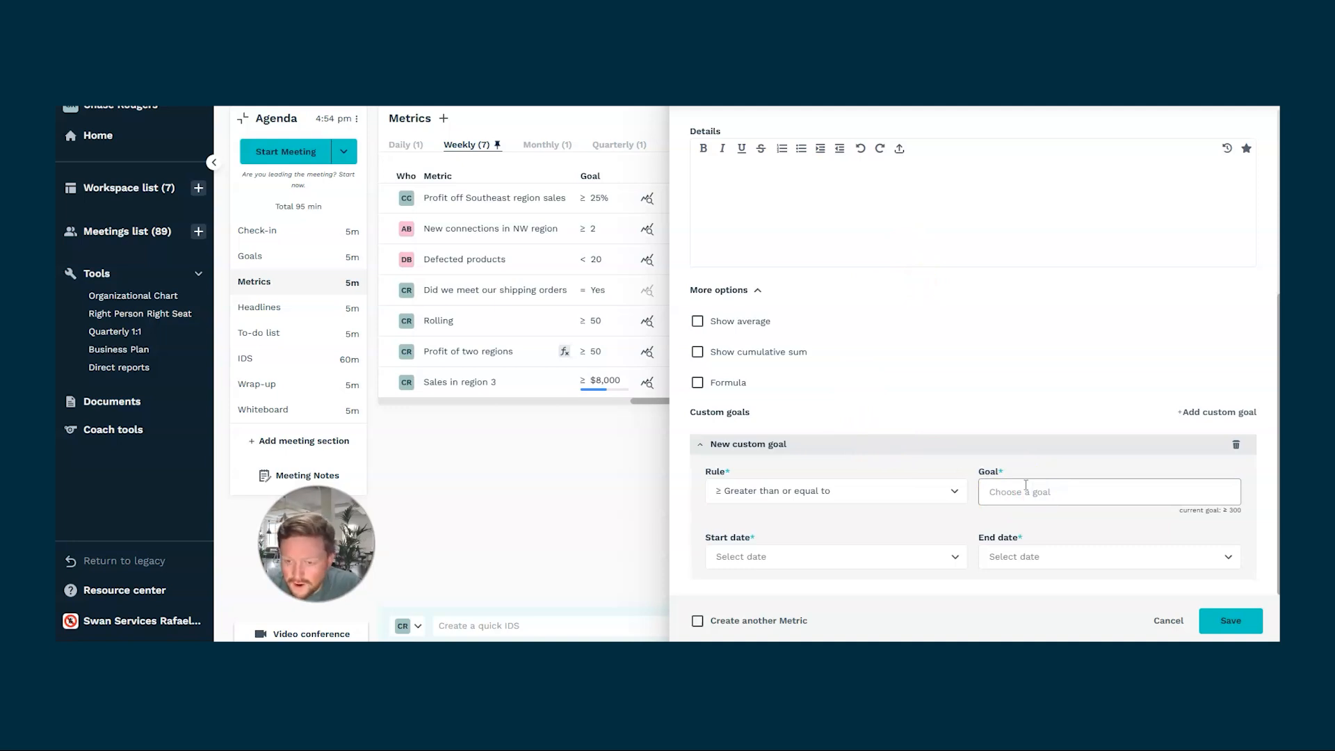
pyautogui.scroll(5, 873, 382)
pyautogui.scroll(-5, 870, 376)
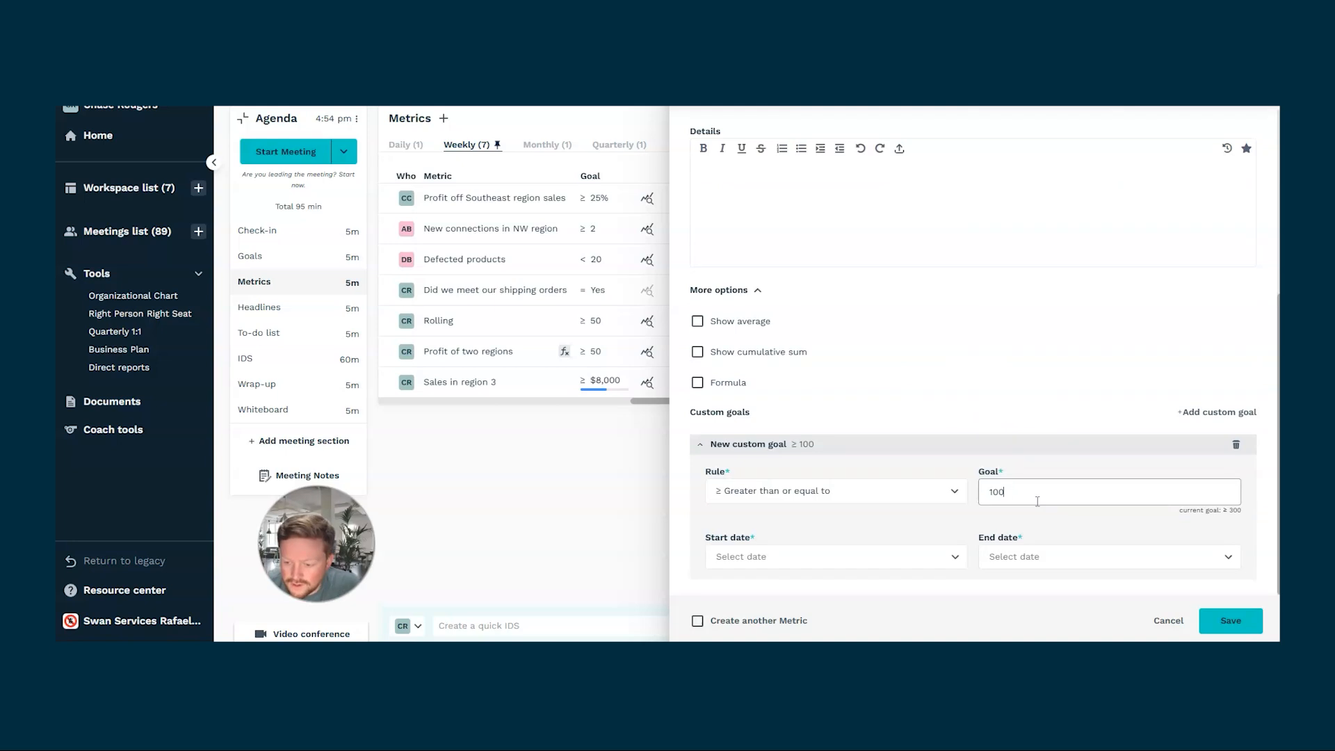
# Set the custom goal to run from 02/01/2025 to 02/17/2025 and save the new metric.
pyautogui.click(955, 557)
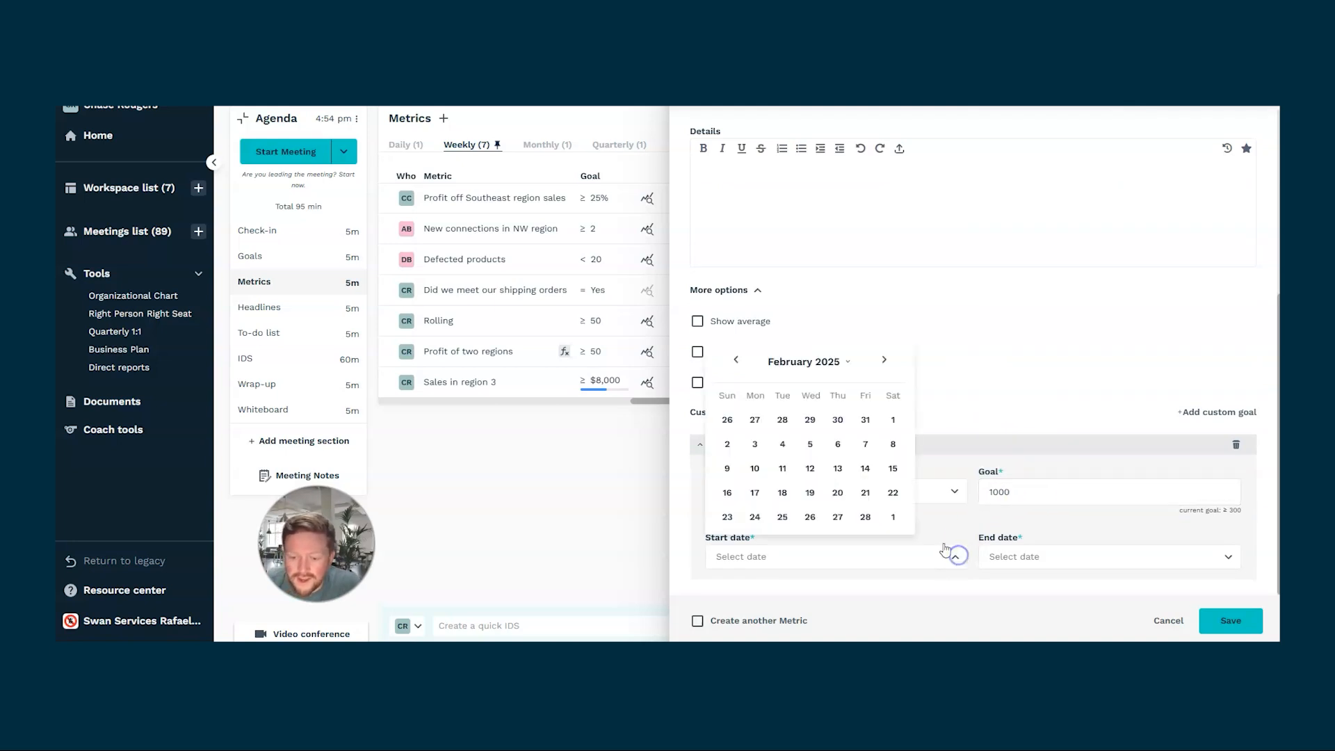
pyautogui.click(893, 419)
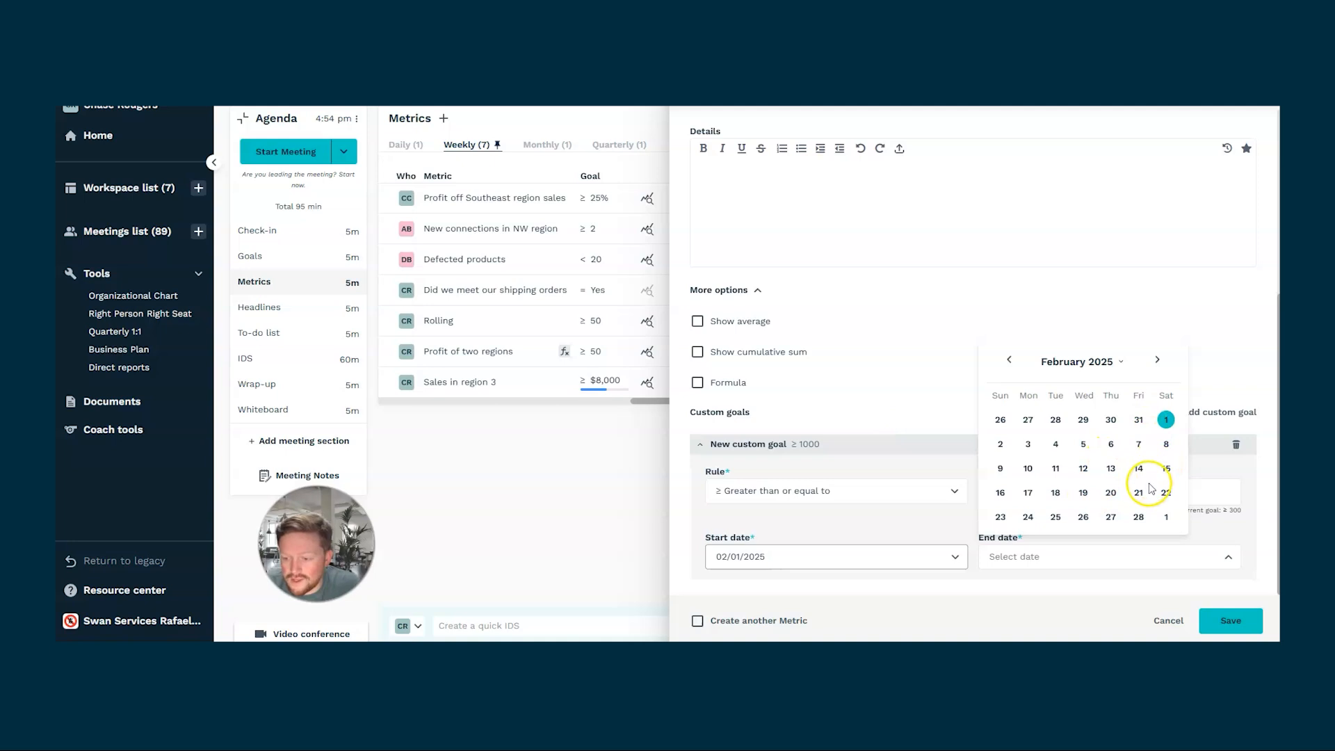
pyautogui.click(1028, 491)
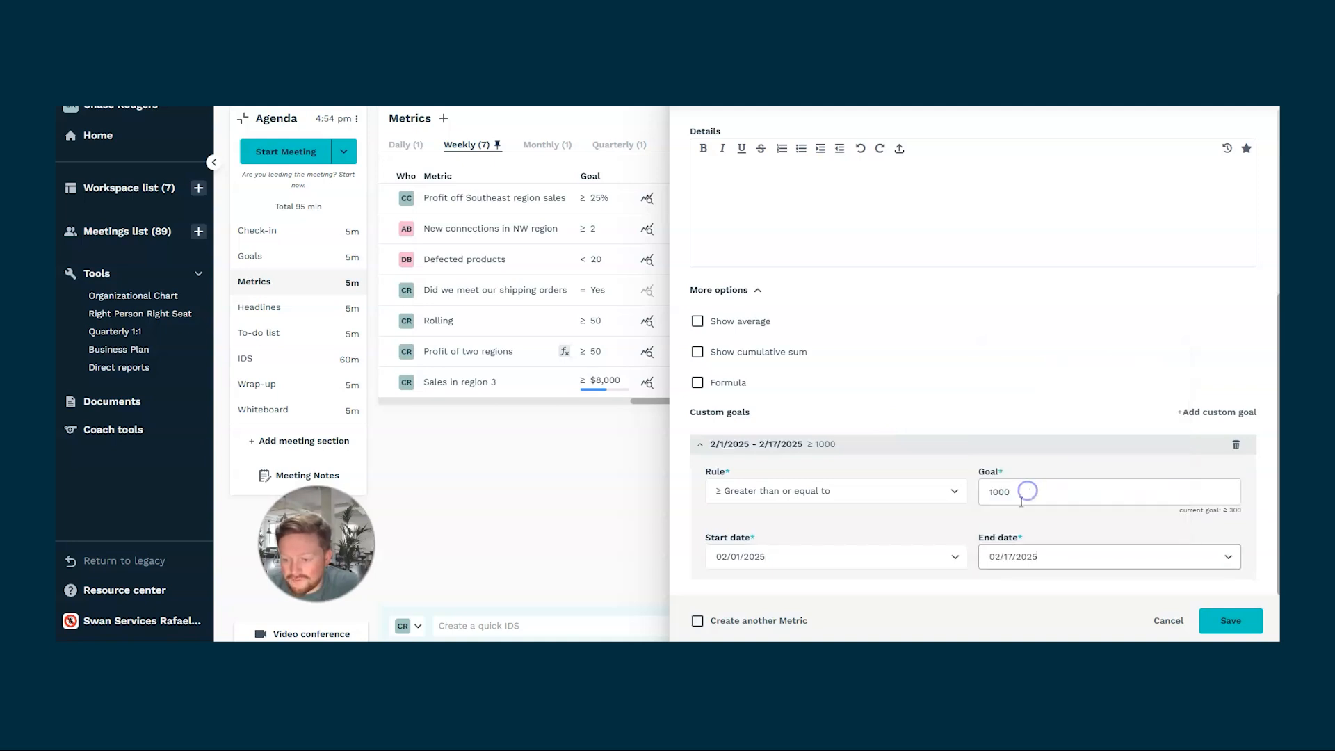
pyautogui.click(1009, 523)
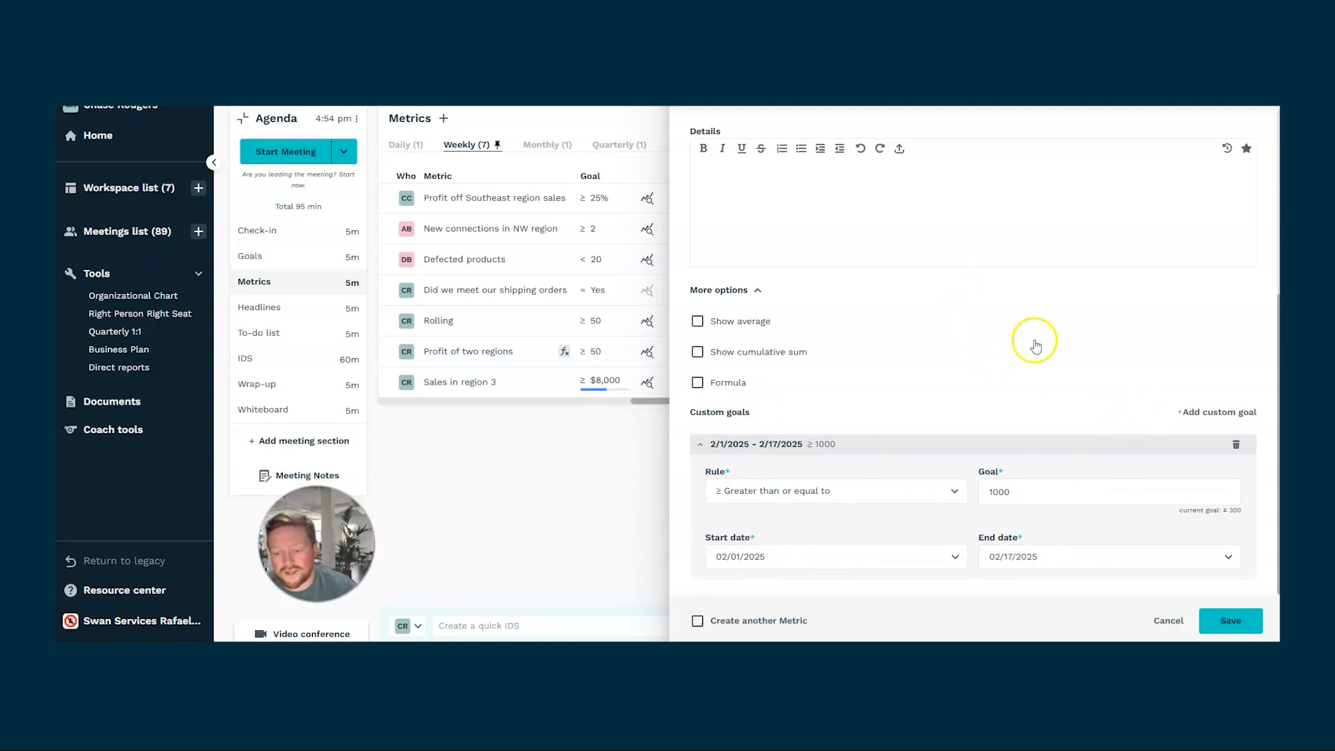
pyautogui.click(1222, 613)
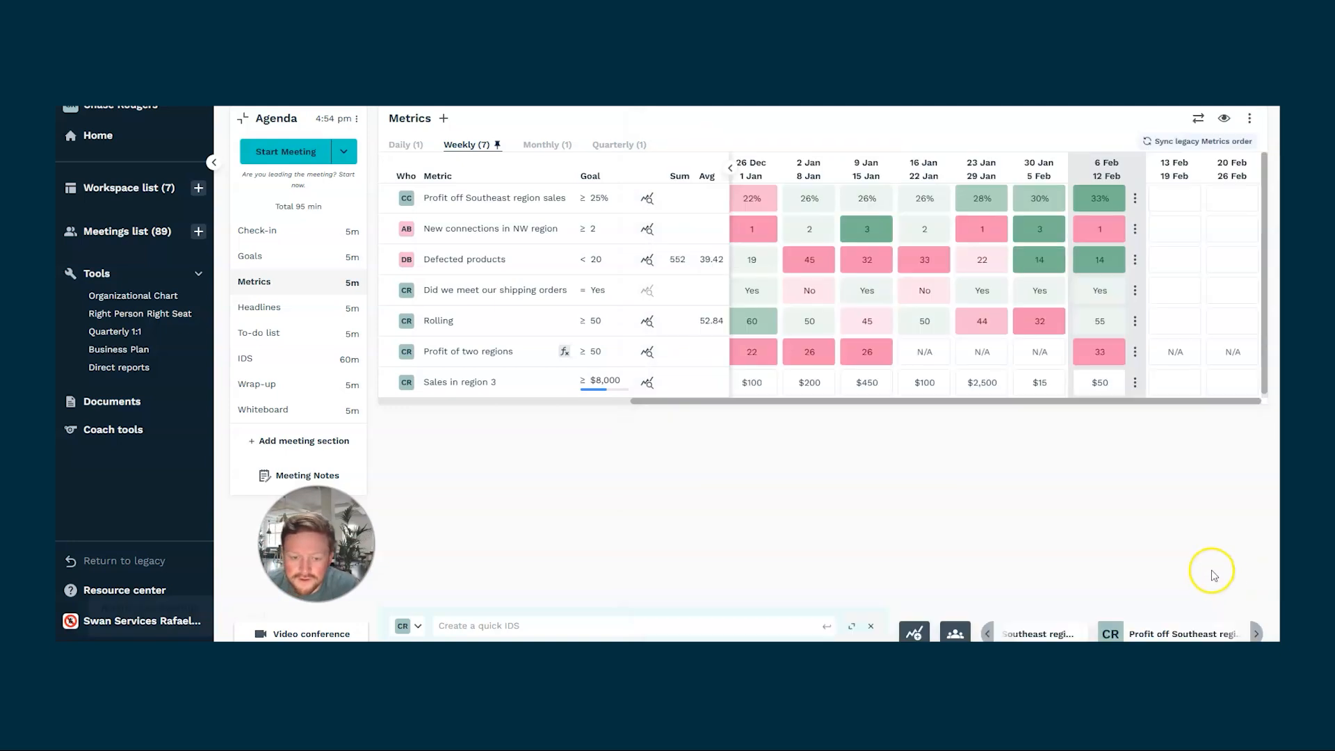
# For Profit of two different regions, enter 300 for 23–29 Jan, 290 for 16–22 Jan and 310 for 30 Jan–5 Feb.
pyautogui.click(993, 411)
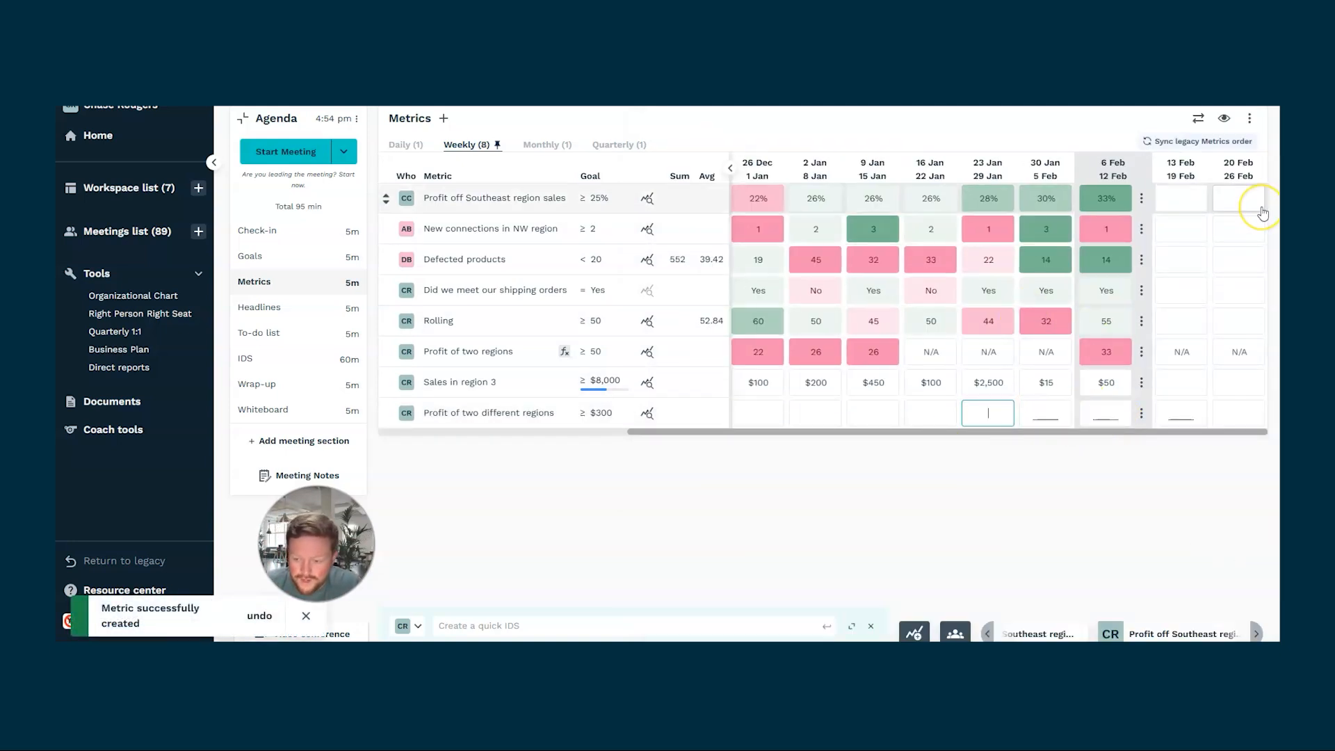
pyautogui.write('300')
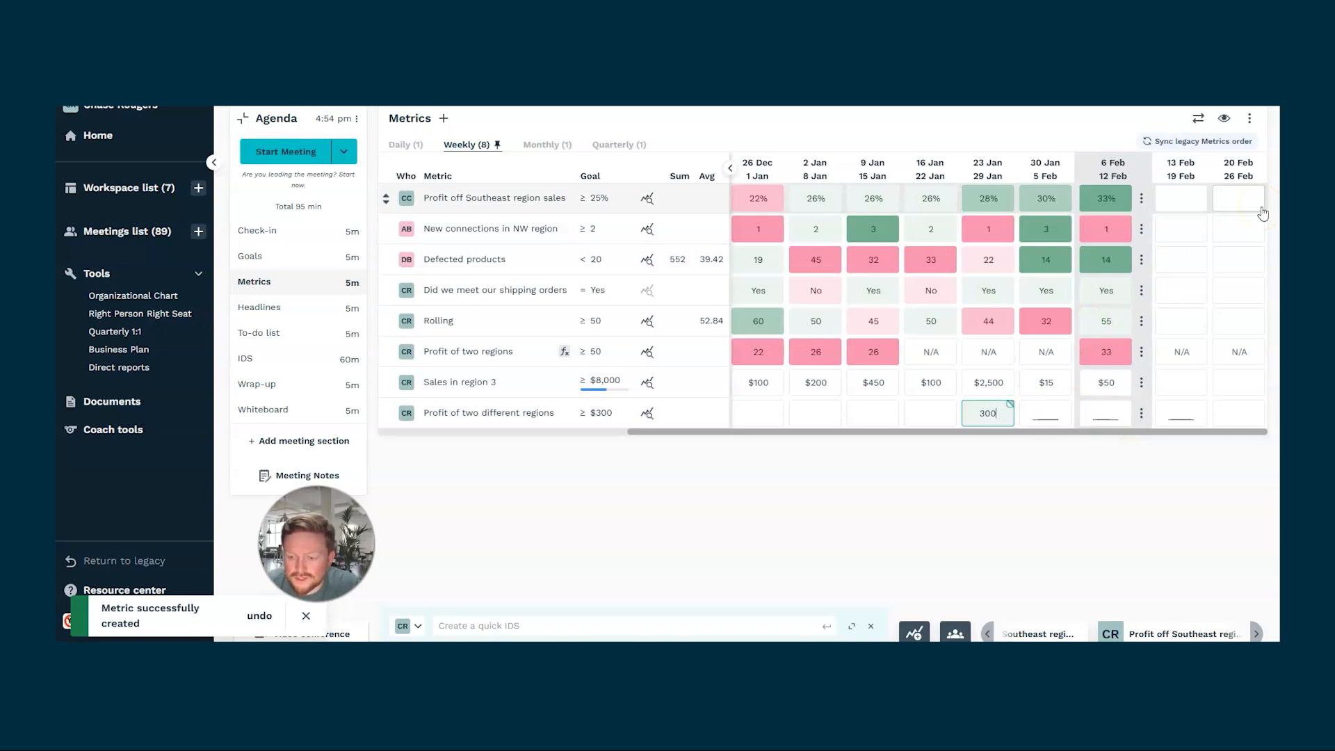
pyautogui.click(936, 411)
pyautogui.write('290')
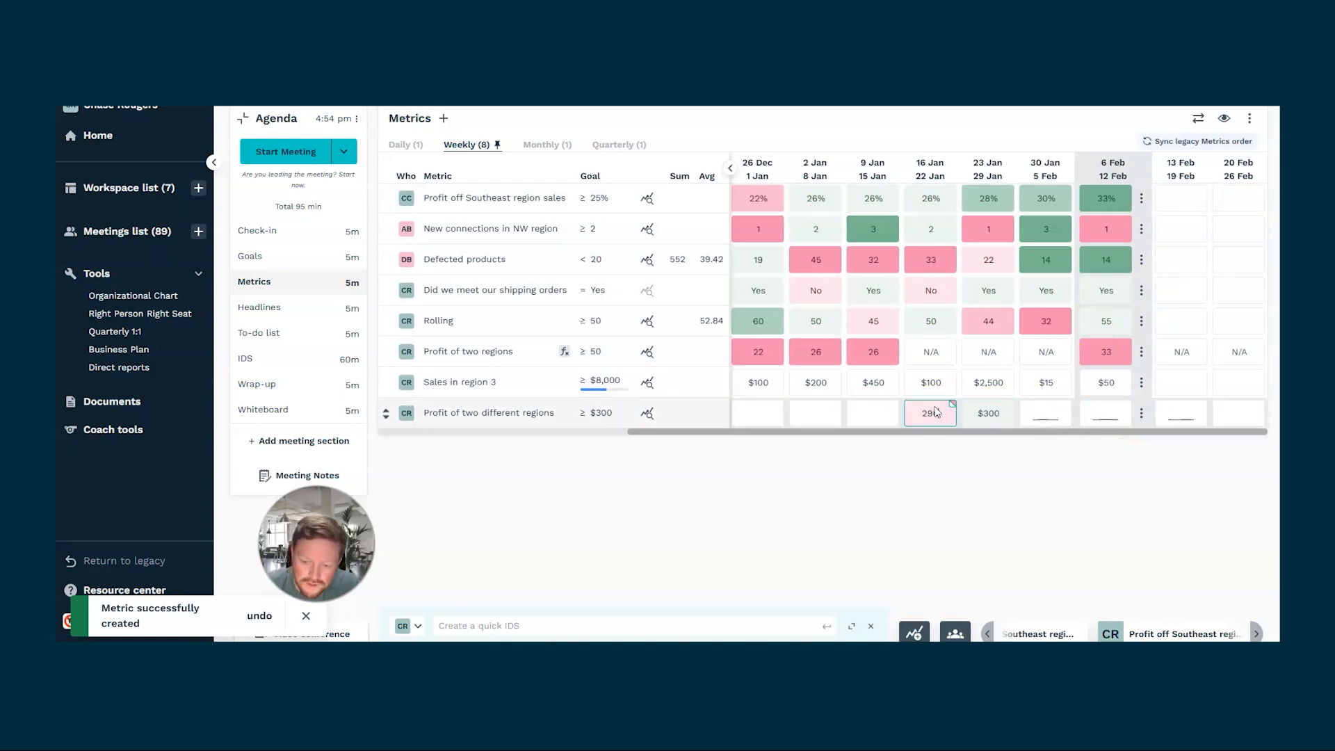
pyautogui.click(1040, 414)
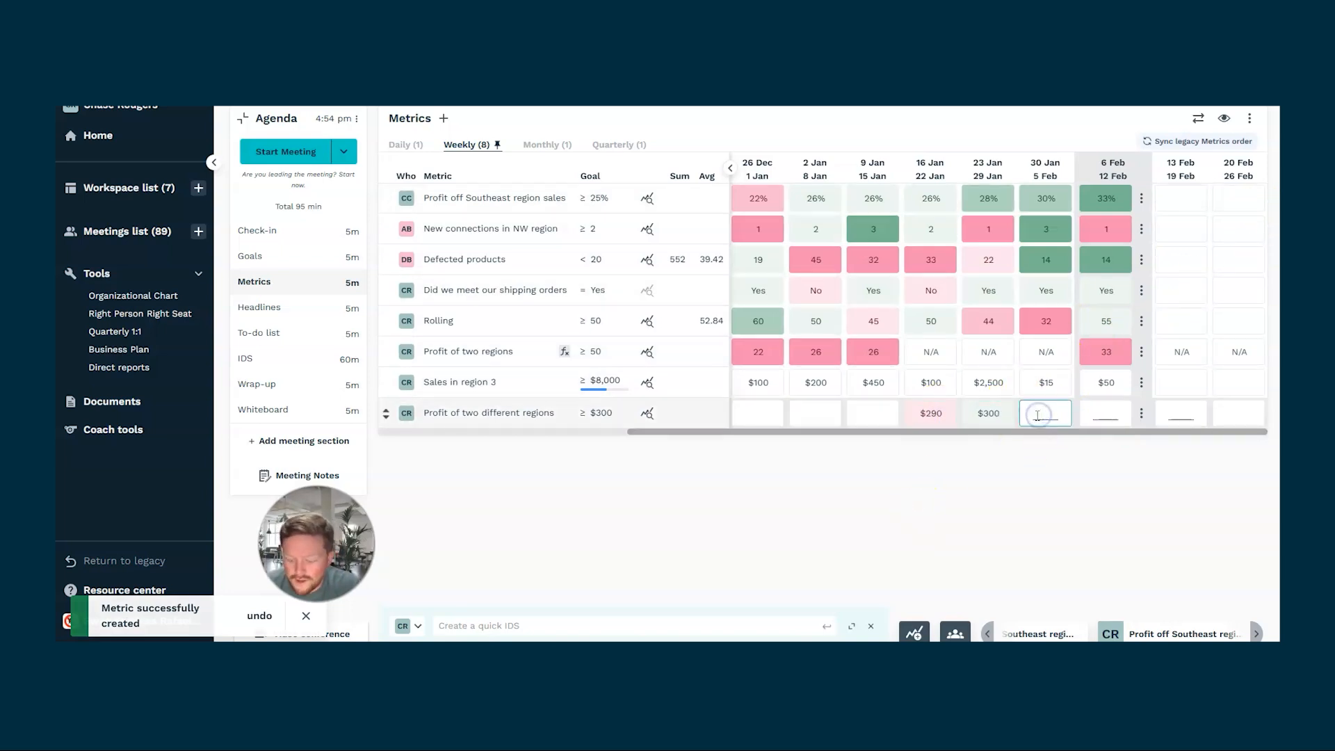
pyautogui.write('310')
pyautogui.click(987, 478)
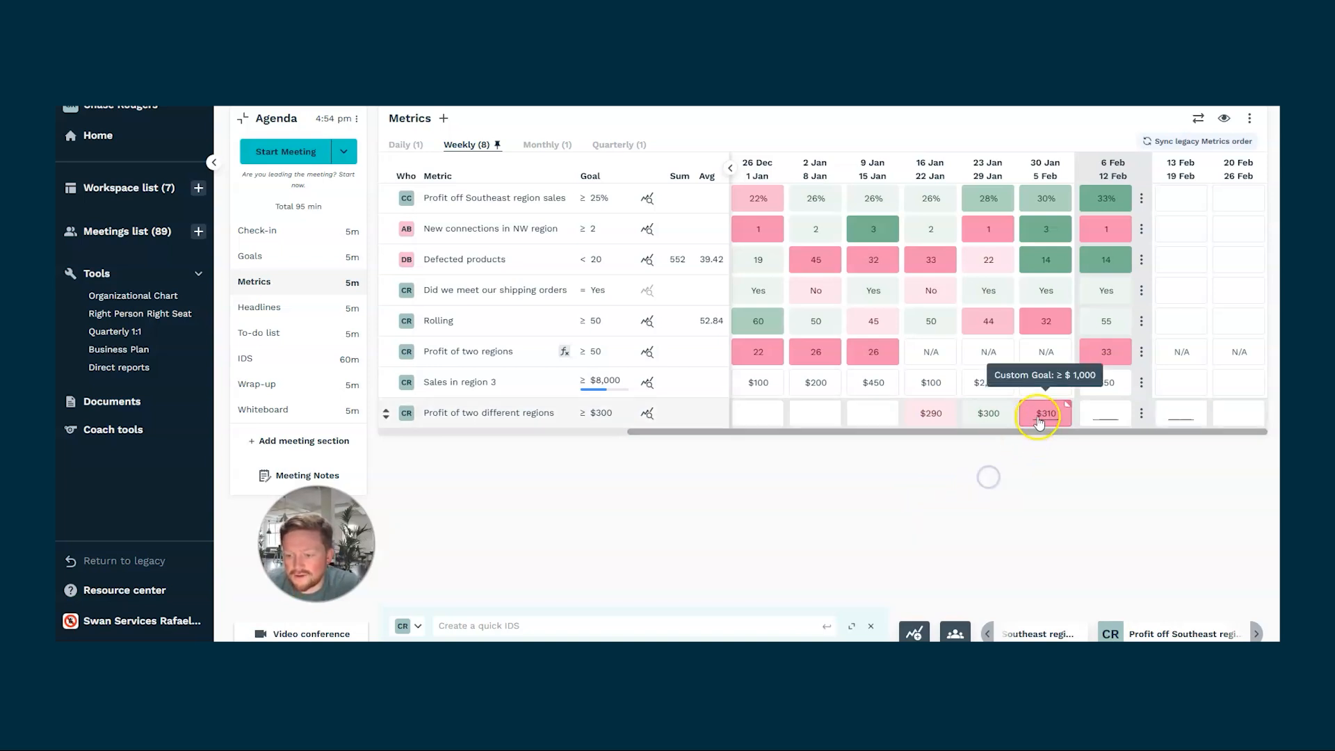
# Enter 1200 for 6–12 Feb and 1500 for 13–19 Feb in the Profit of two different regions row.
pyautogui.click(1089, 417)
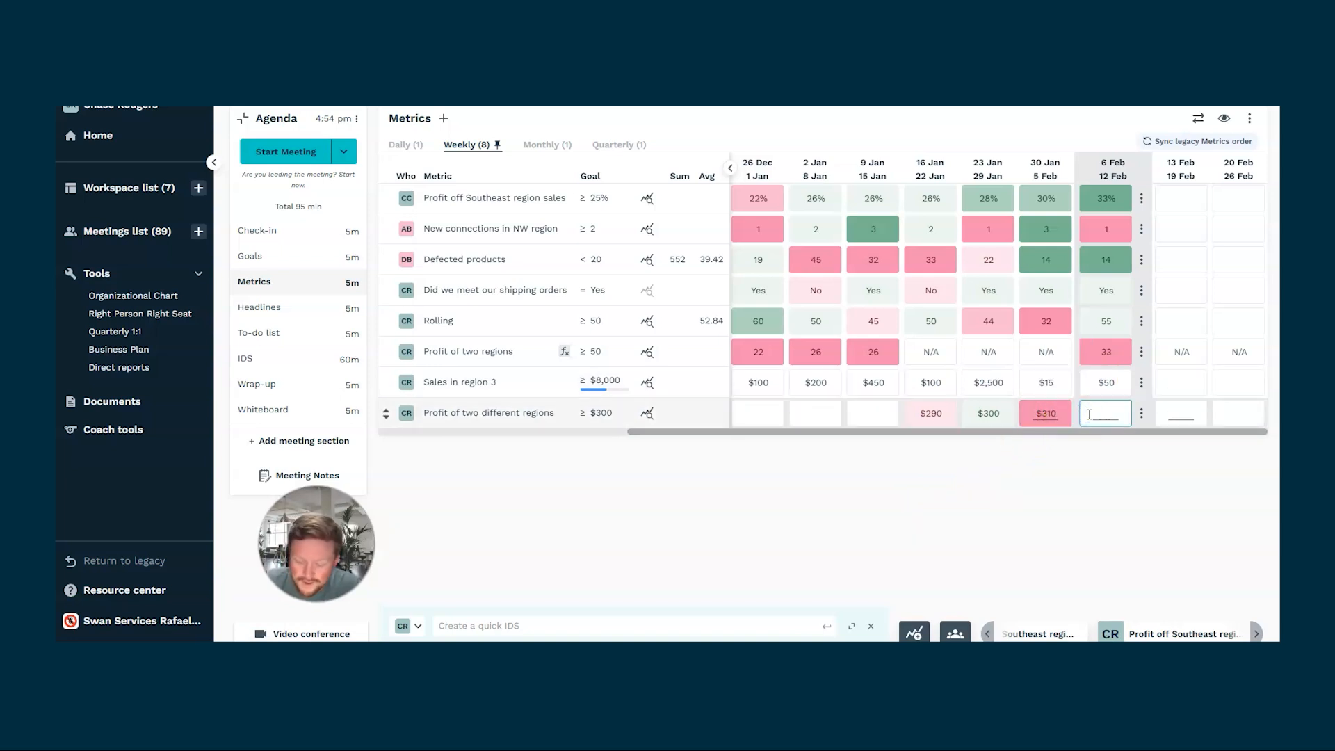
pyautogui.write('1200')
pyautogui.click(1072, 479)
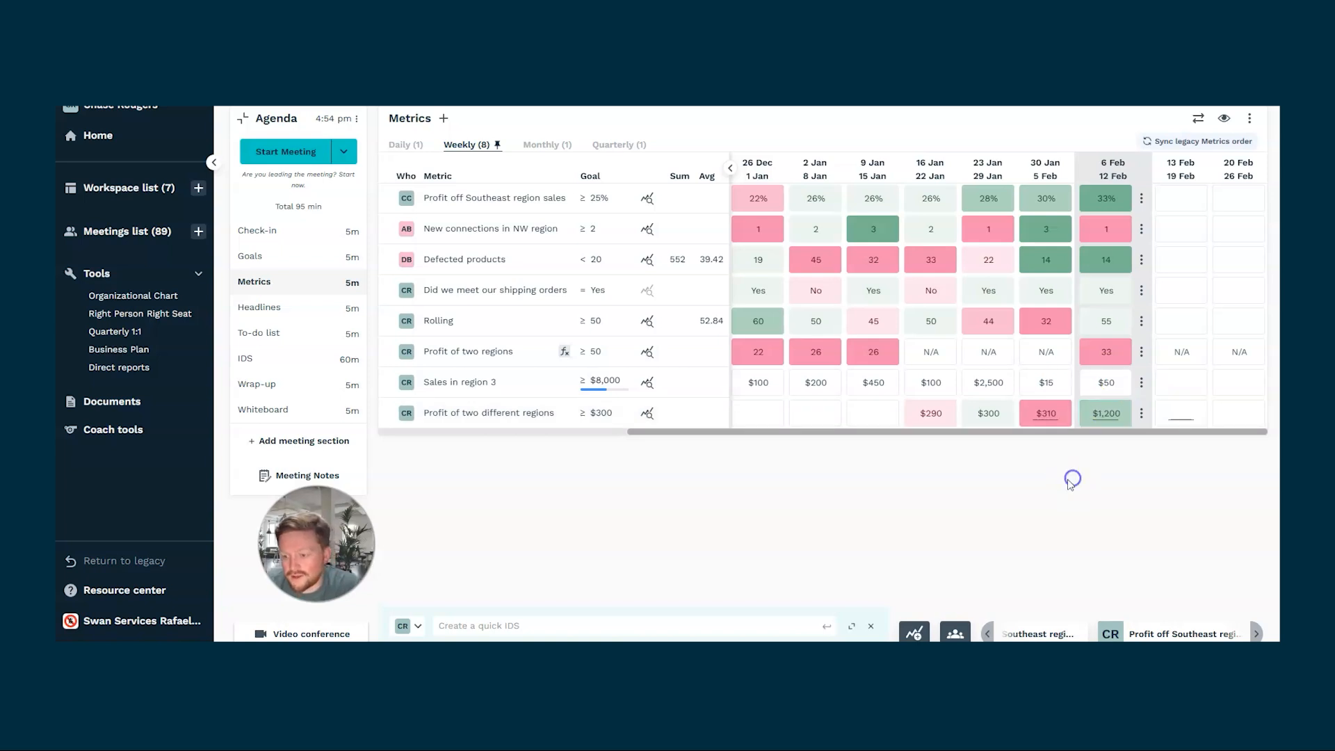
pyautogui.click(1180, 417)
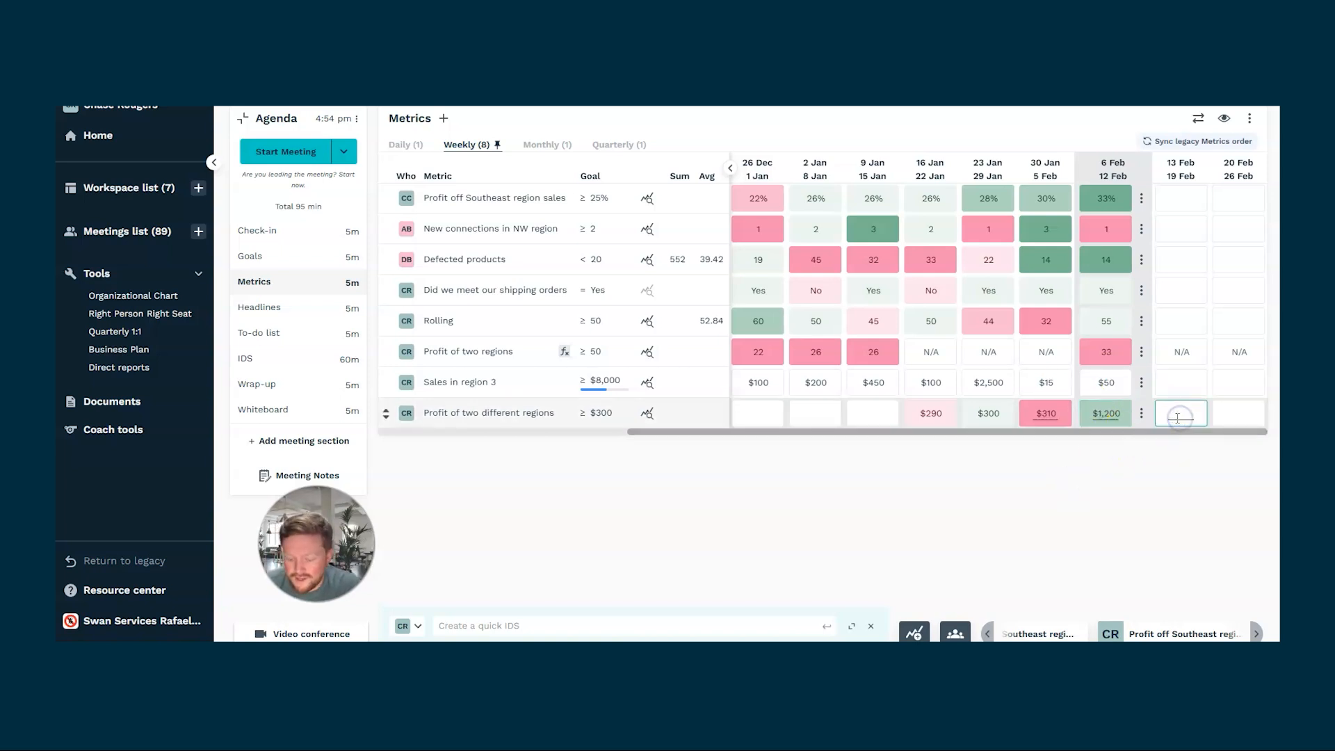
pyautogui.write('12')
pyautogui.write('00')
pyautogui.click(1016, 531)
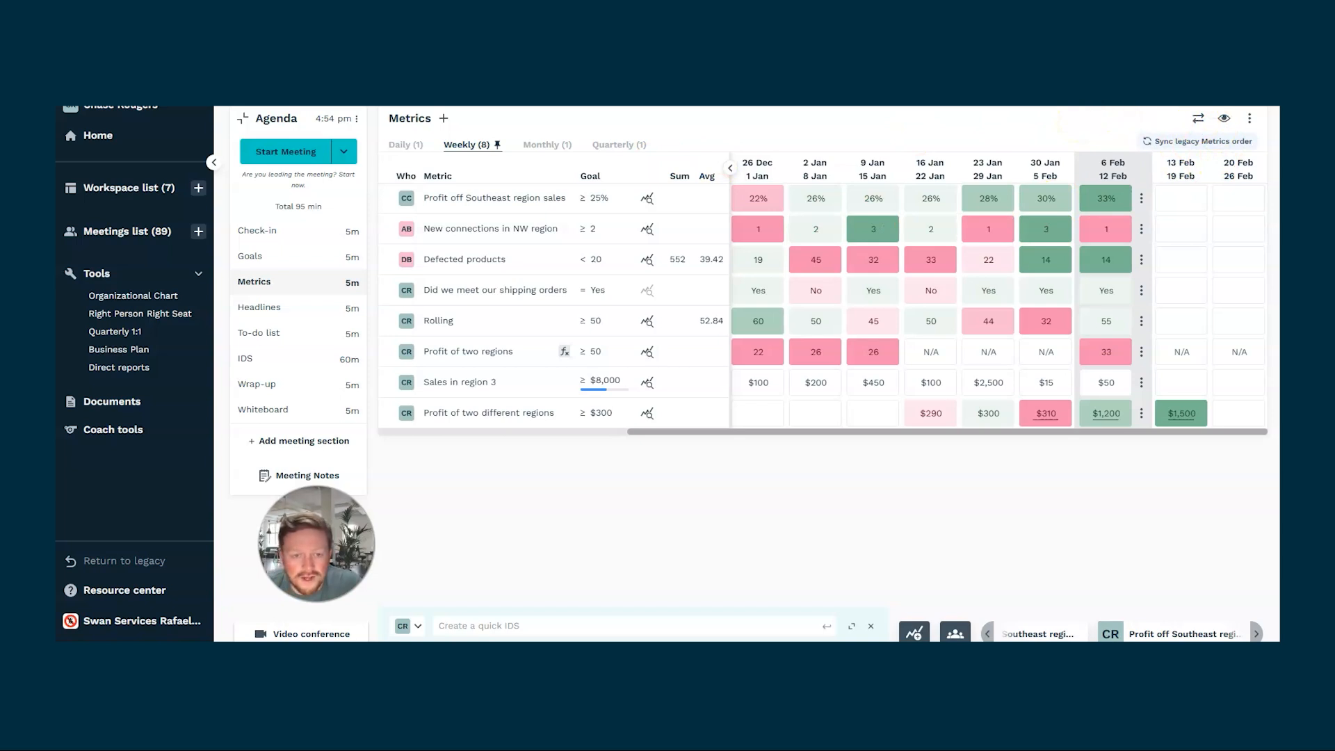
# Reverse the chronological order of the week columns and switch it back.
pyautogui.click(1199, 119)
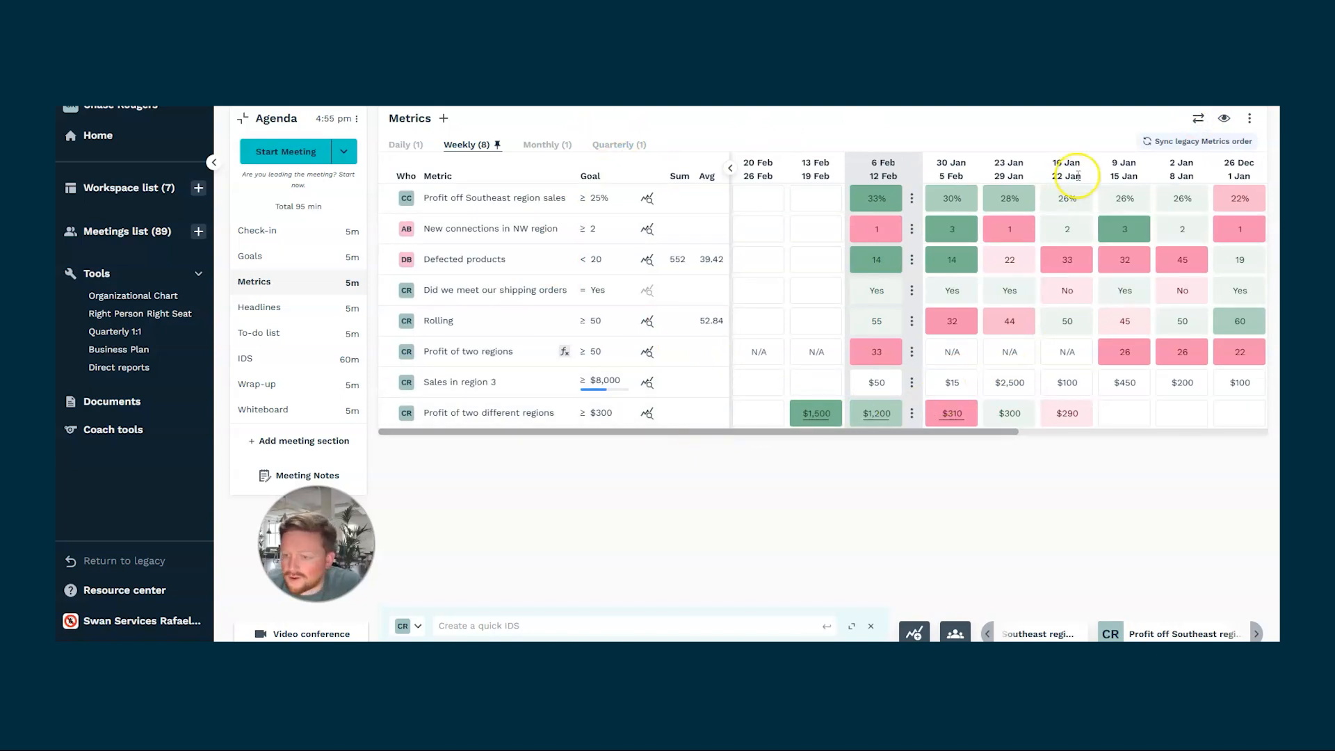
pyautogui.click(1199, 121)
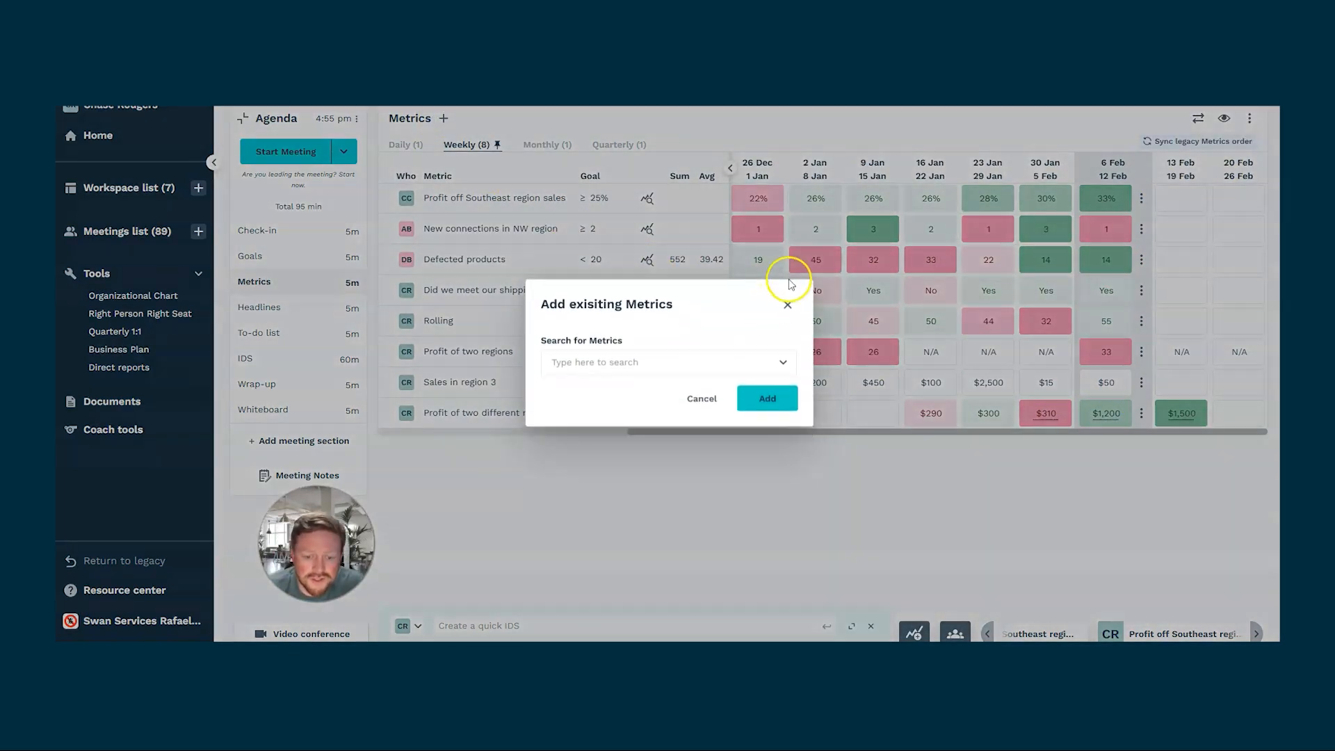
# Search the existing metrics for "prof" and add Net Profit Margin to the meeting.
pyautogui.click(624, 363)
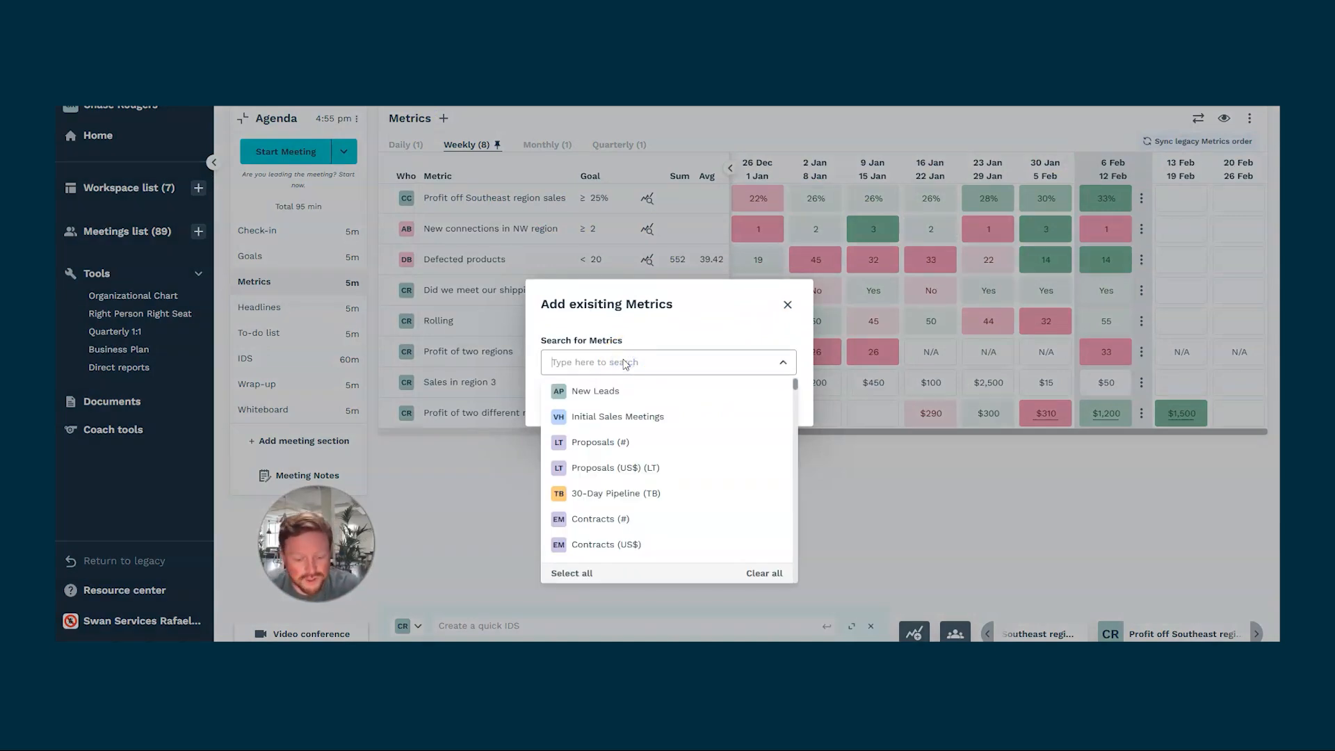
pyautogui.write('prof')
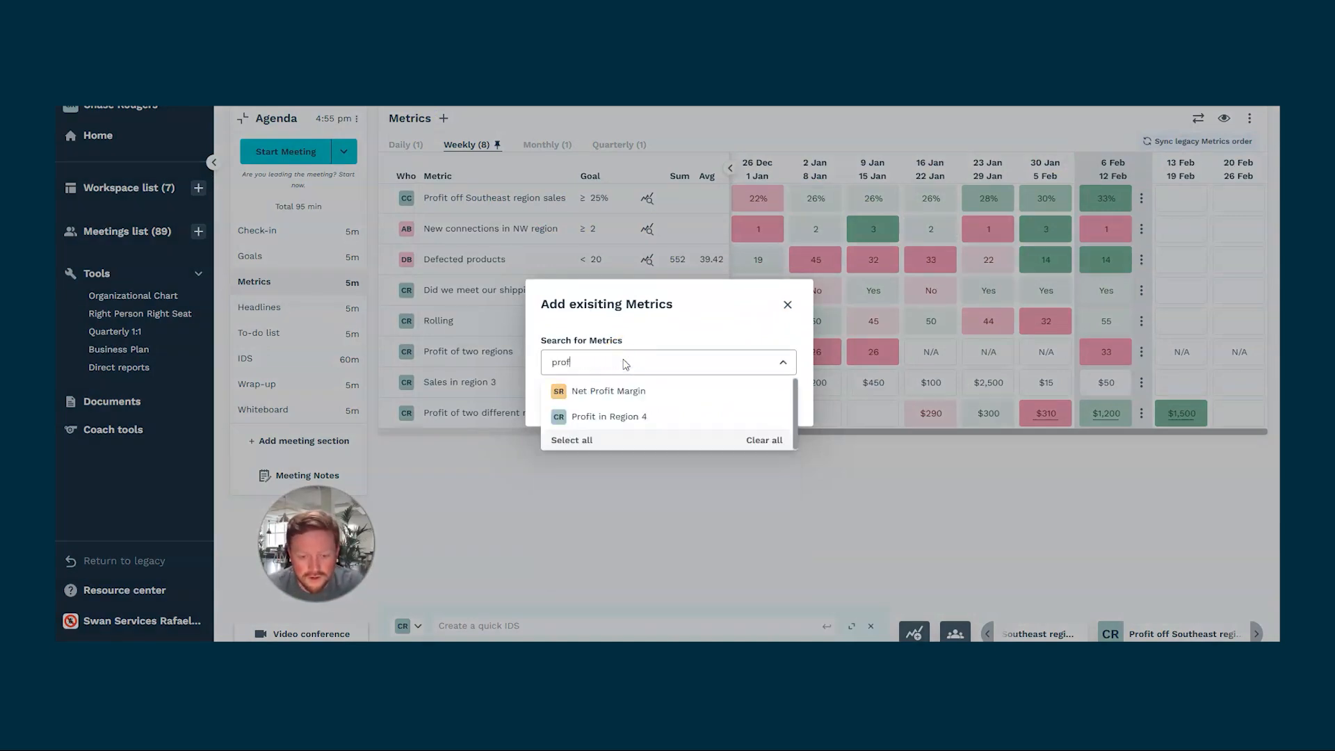
pyautogui.click(625, 393)
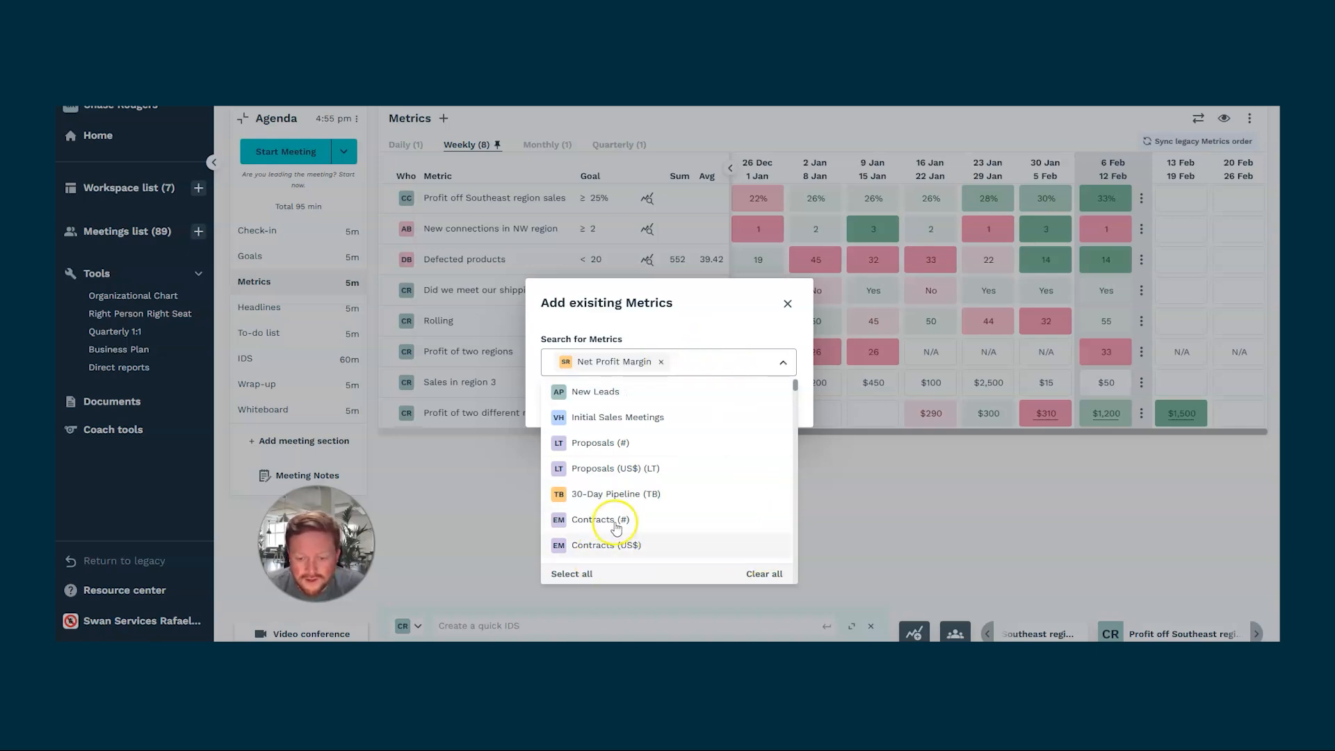
pyautogui.click(733, 311)
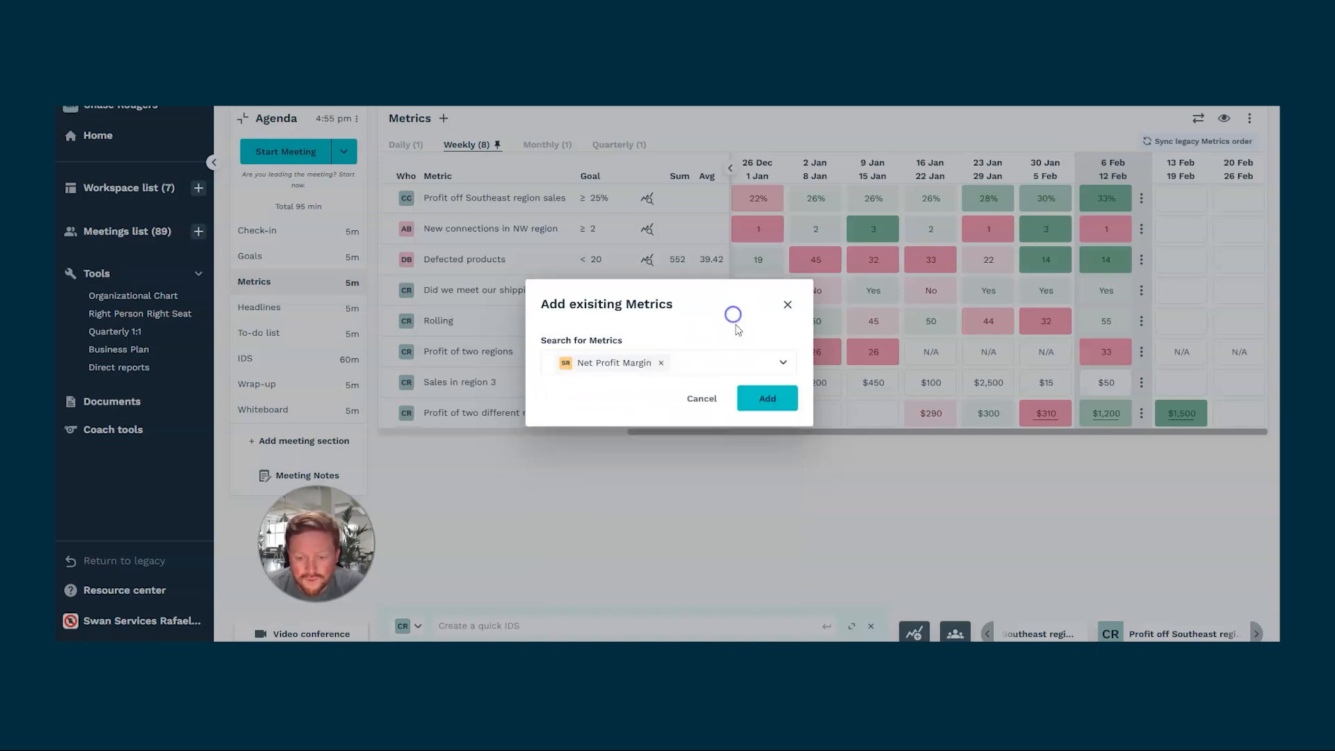
pyautogui.click(777, 400)
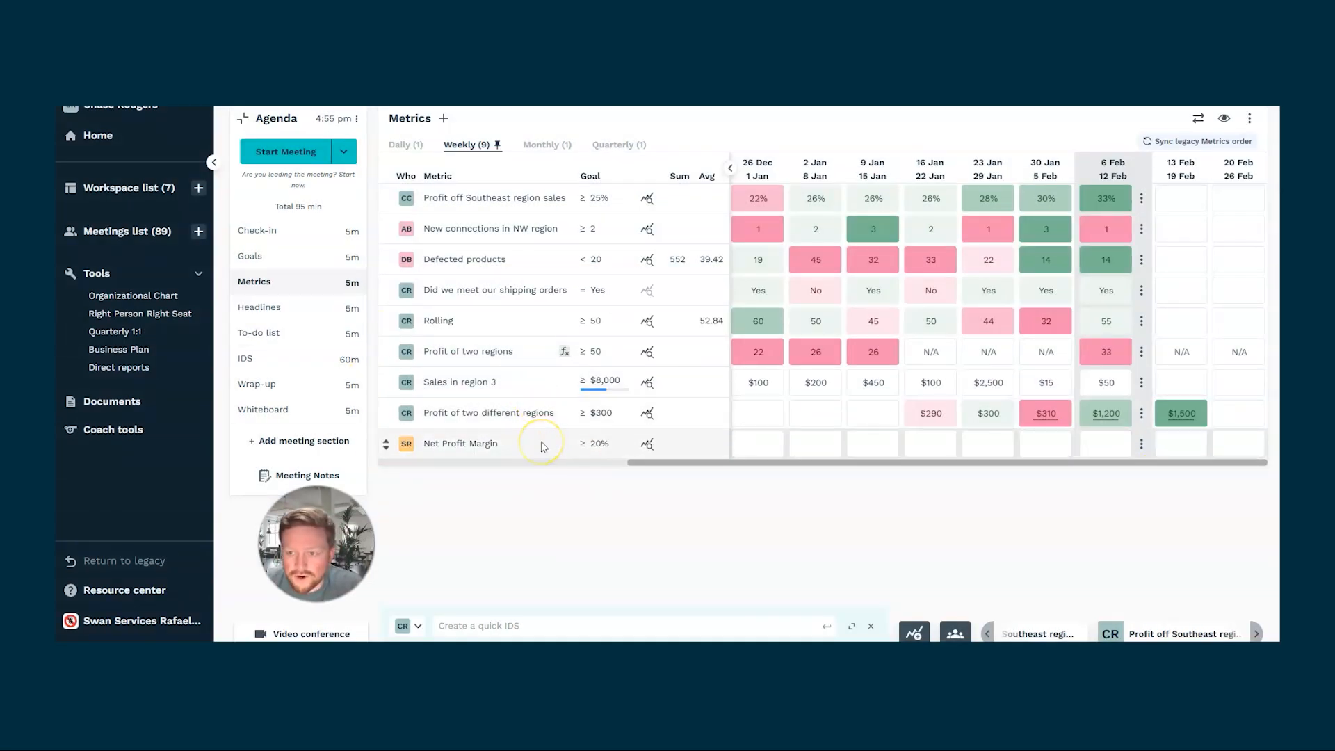
# Look at the daily and monthly metrics, and return to the weekly metrics.
pyautogui.click(405, 144)
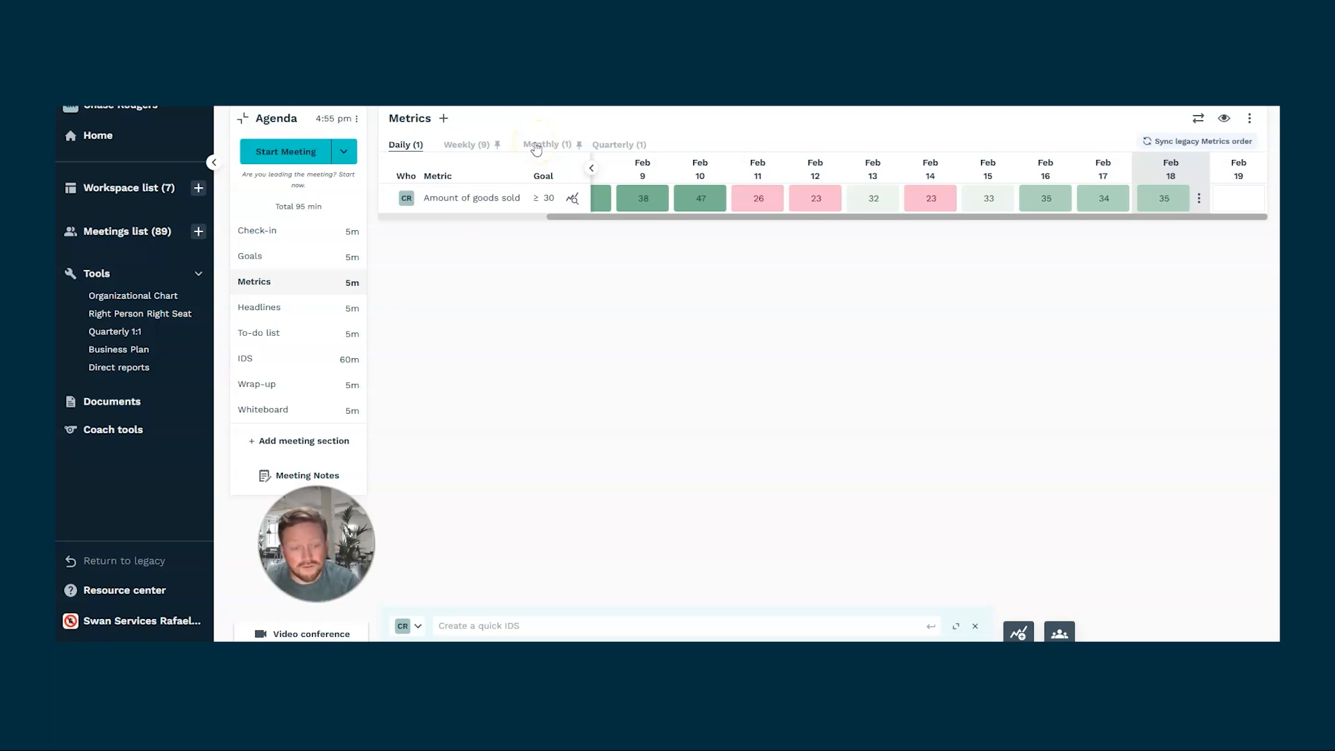
pyautogui.click(536, 146)
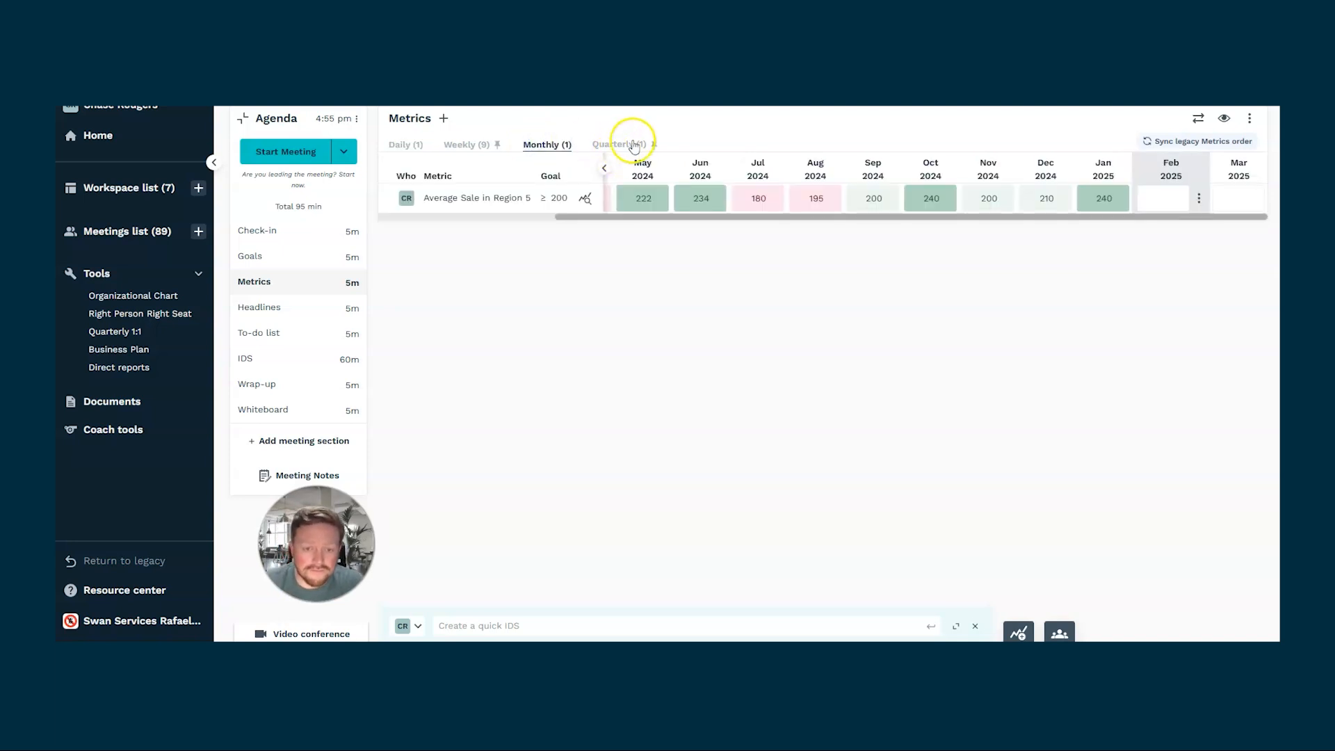
pyautogui.click(467, 144)
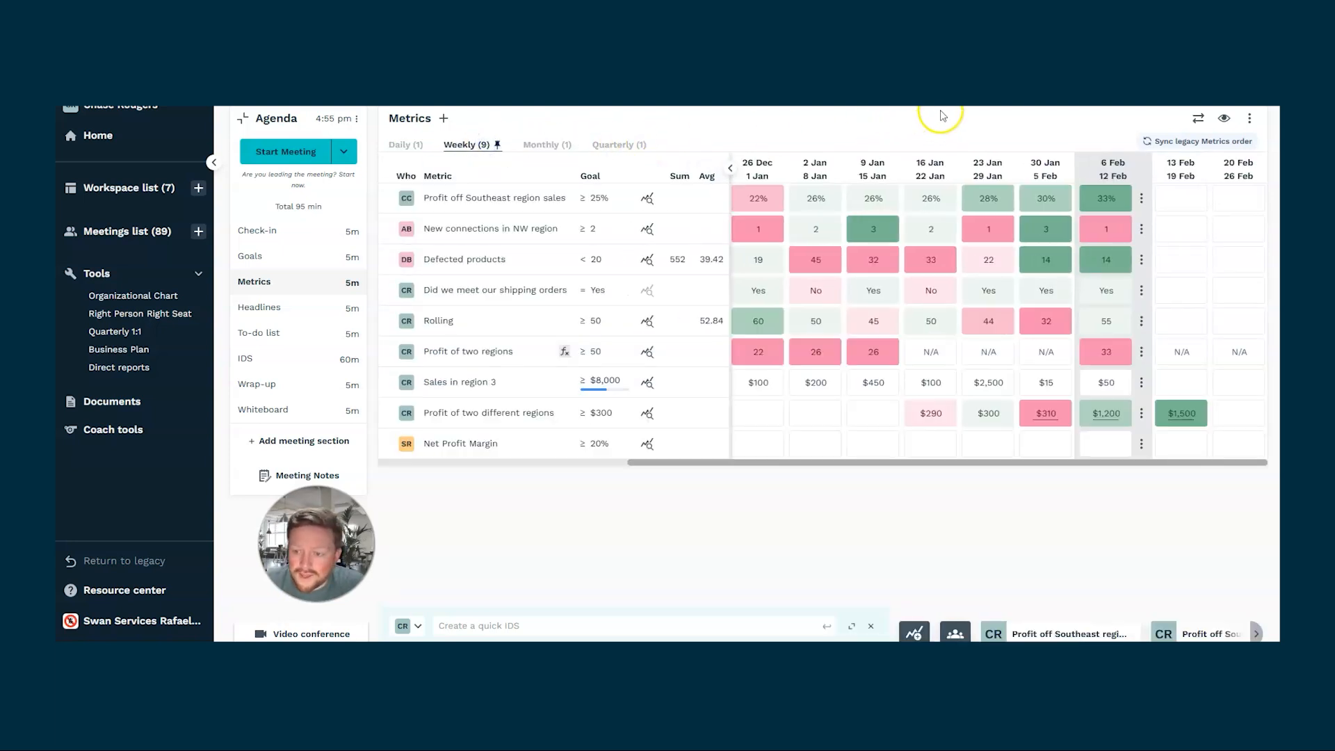